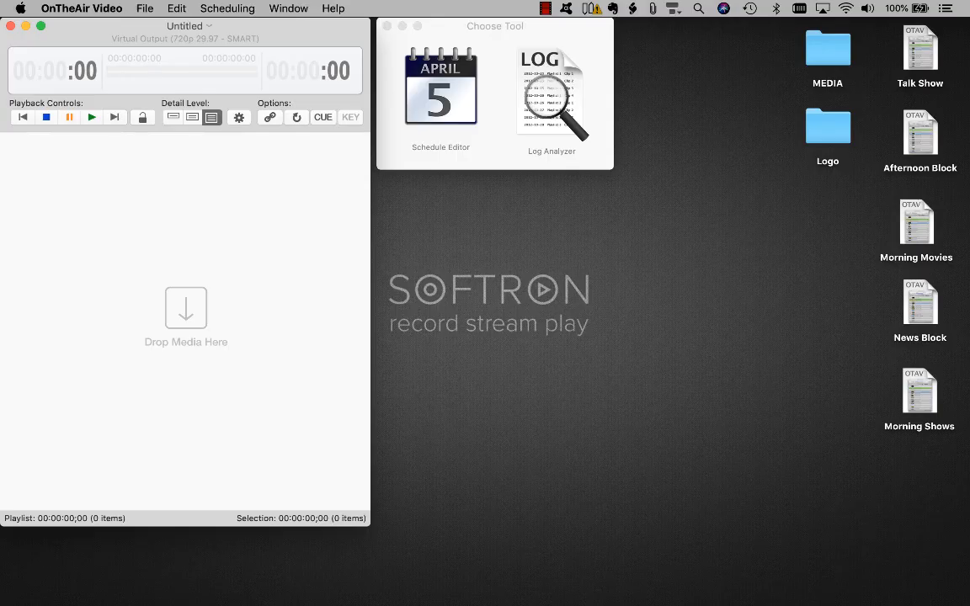
Step: Add LL0000A248.mov and the two mountain-climber clips from the desktop MEDIA folder to the empty playlist
double_click(827, 50)
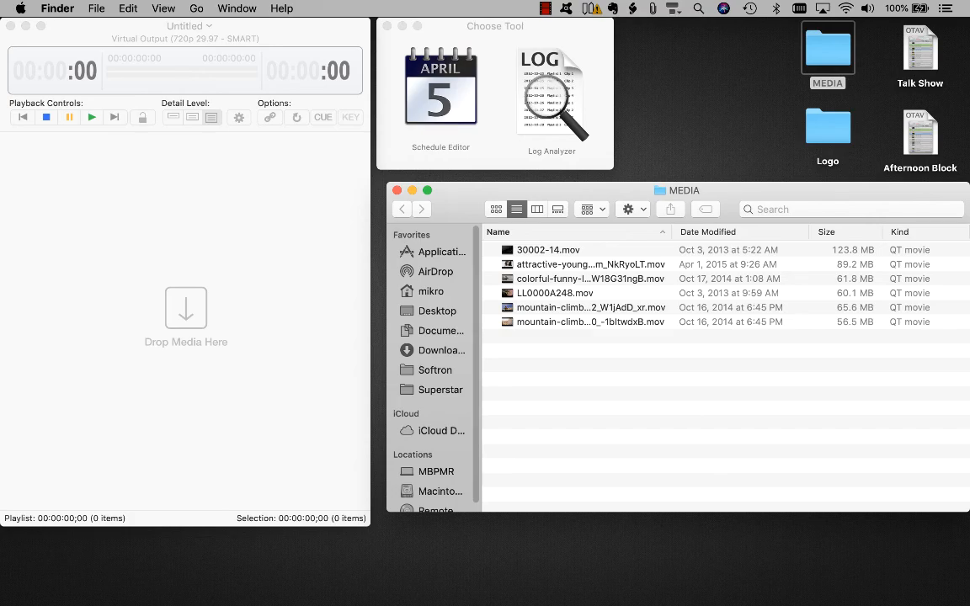
left_click(555, 293)
left_click(590, 321, "shift")
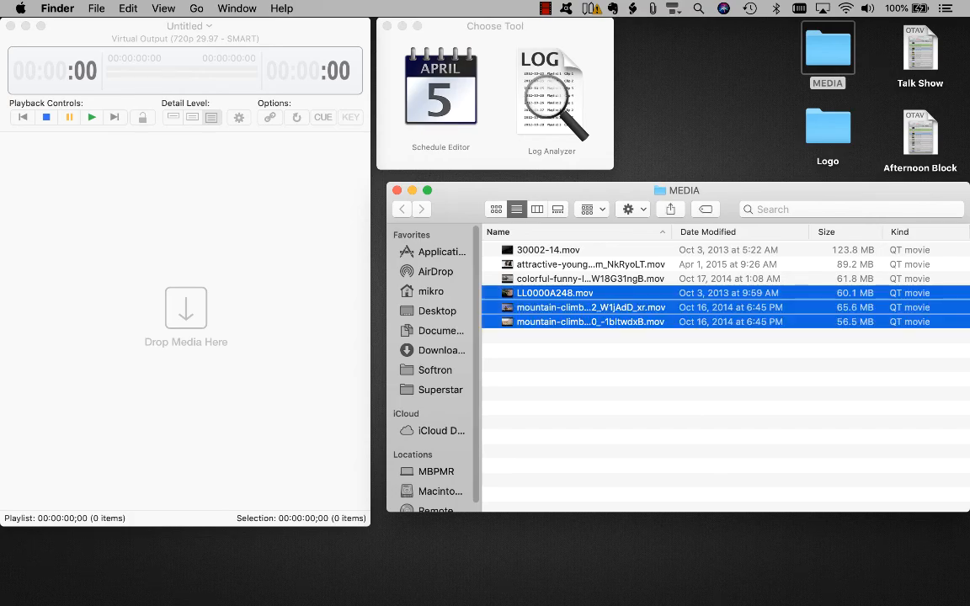
left_click_drag(590, 322, 252, 244)
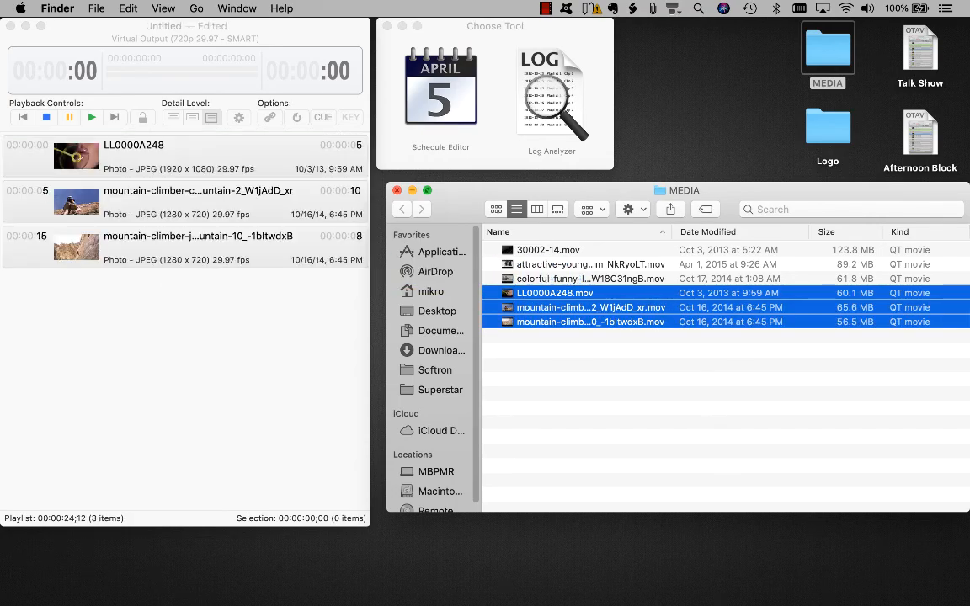
left_click(396, 191)
Step: Inspect the LL0000A248 clip's timeline and attributes in the Clip Inspector
right_click(169, 140)
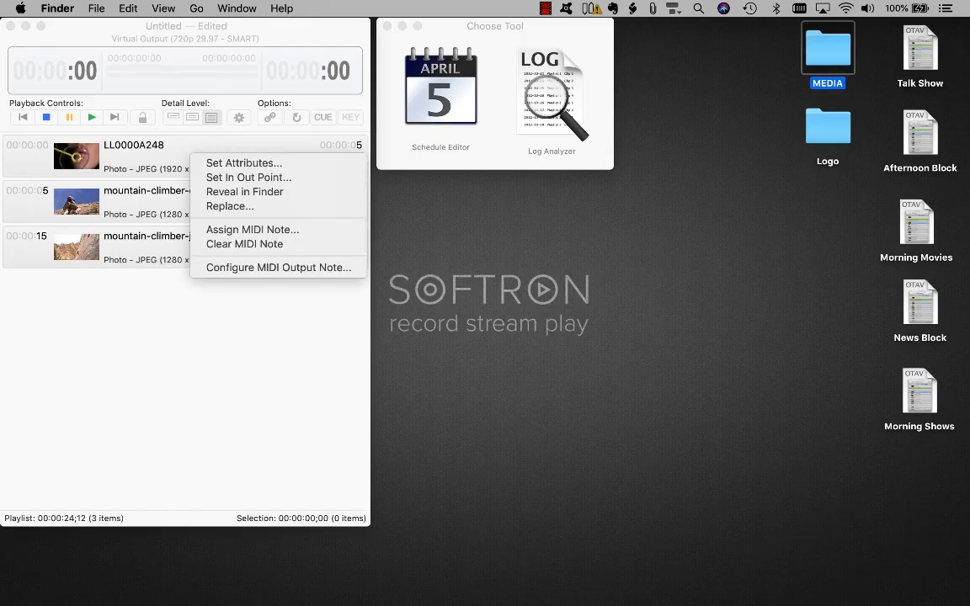
left_click(218, 146)
left_click(610, 46)
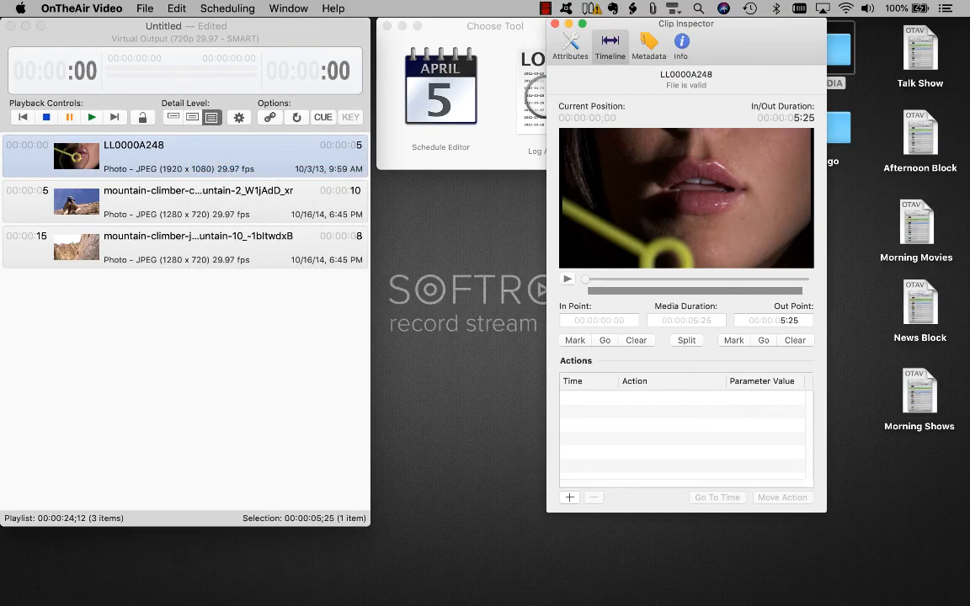
left_click(570, 46)
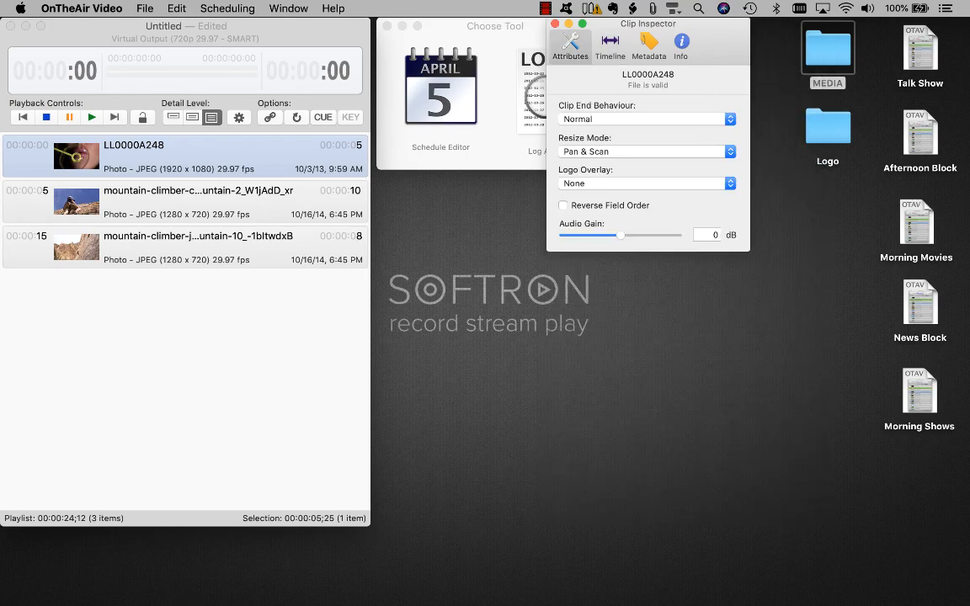
left_click(554, 24)
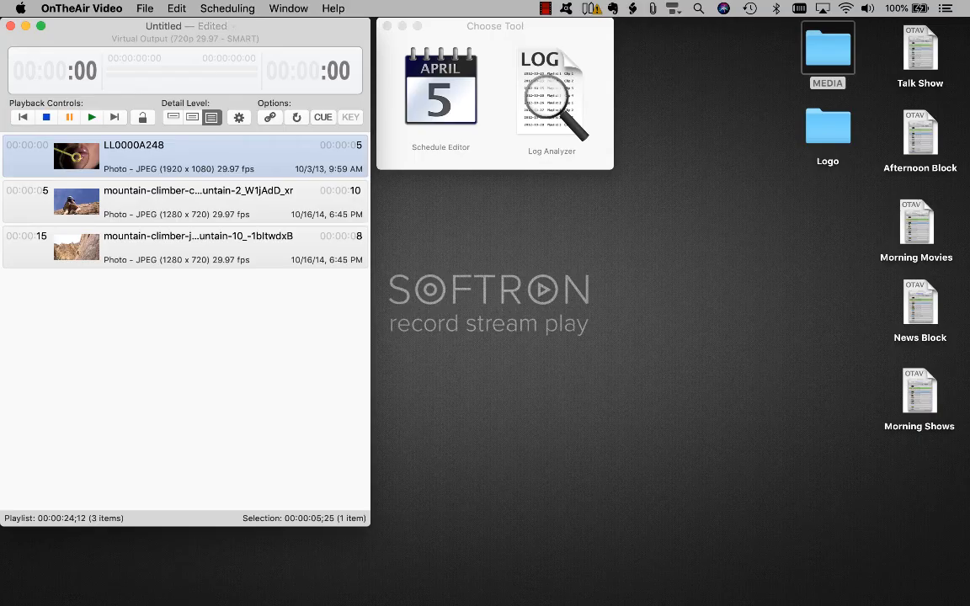
Step: Add a live clip named Untitled Live from Live Source, lasting 1:00:00, directly after the LL0000A248 clip
left_click(81, 8)
mouse_move(143, 8)
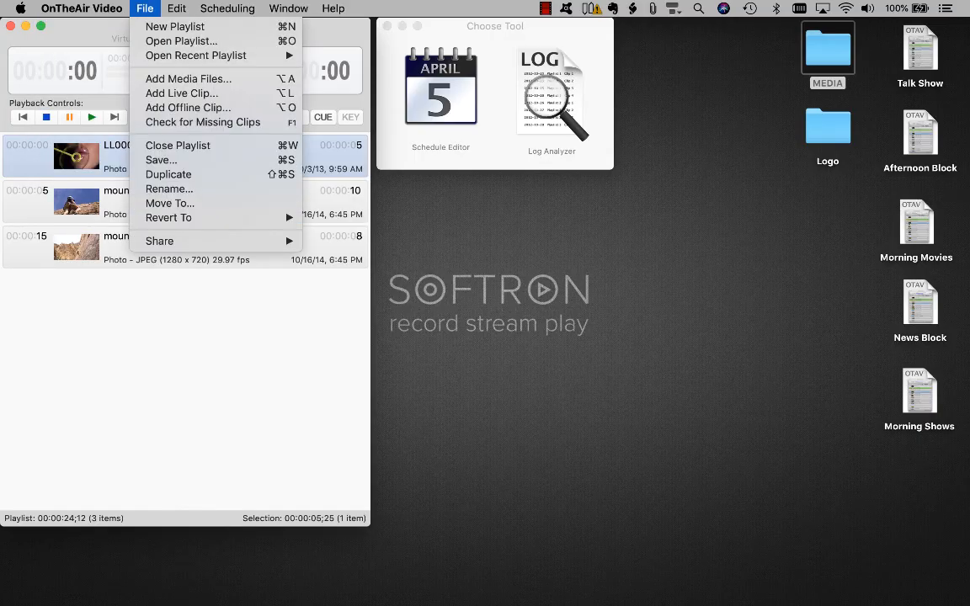
left_click(181, 93)
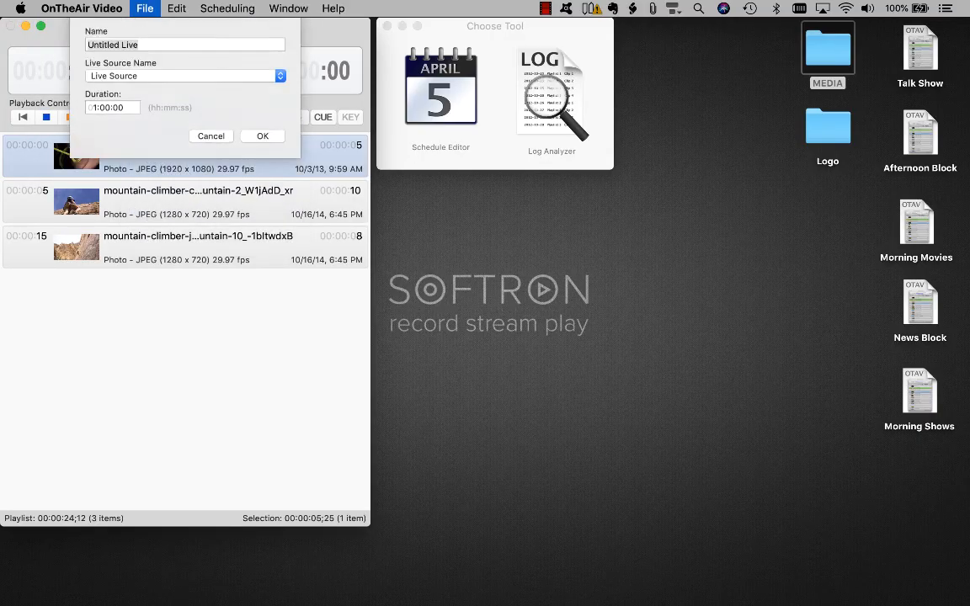
key("Return")
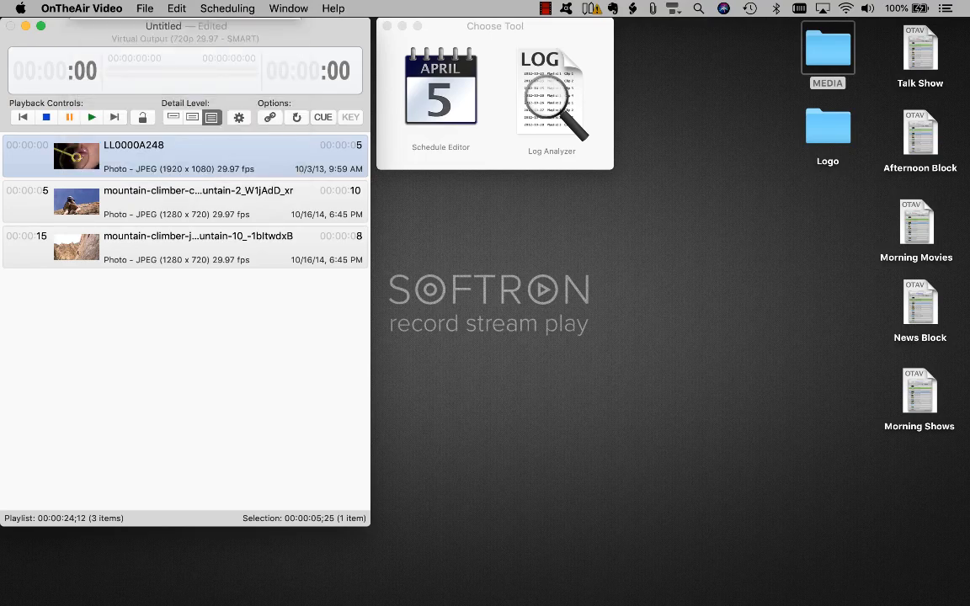
left_click_drag(127, 151, 126, 221)
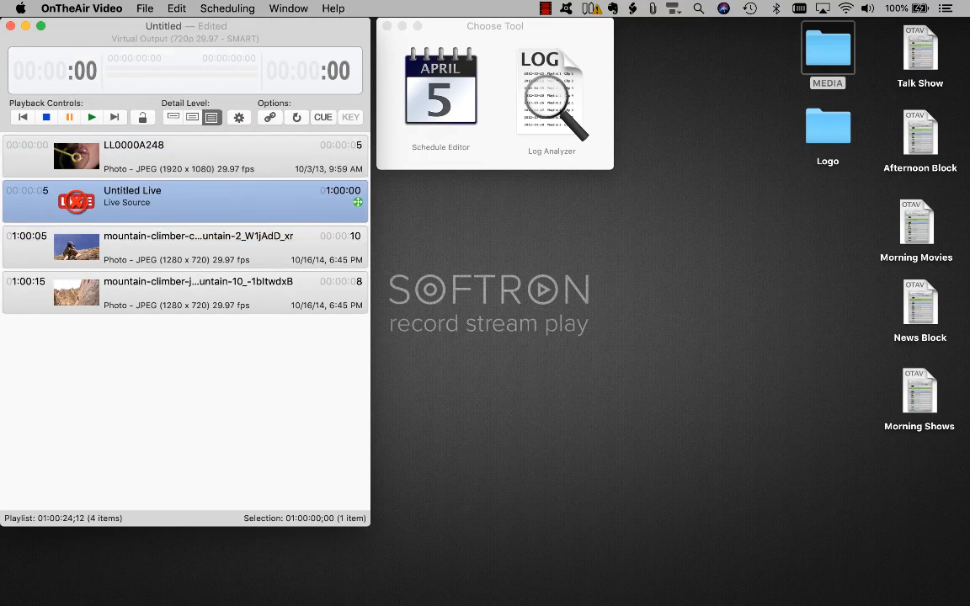
left_click(185, 157)
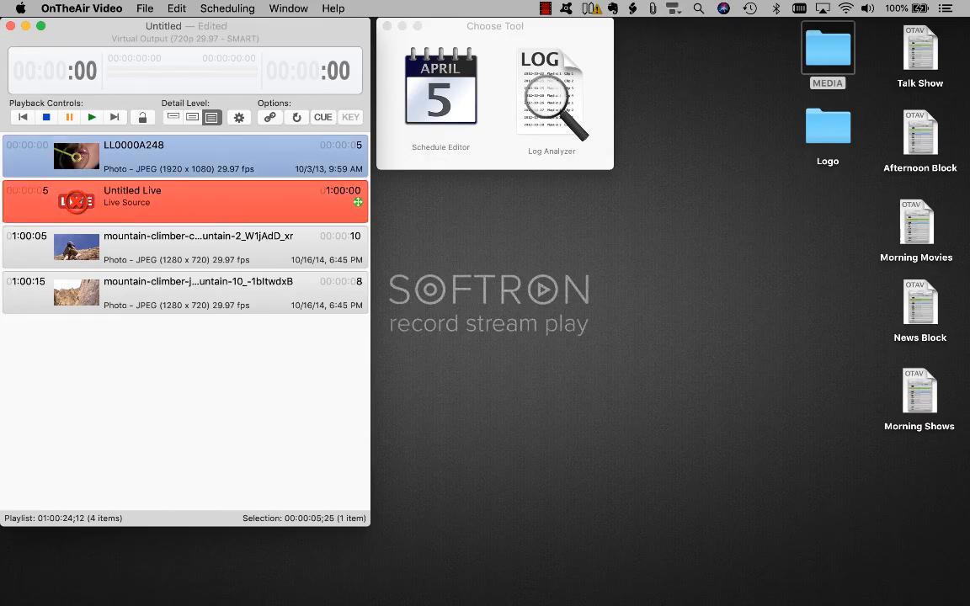
left_click(185, 202)
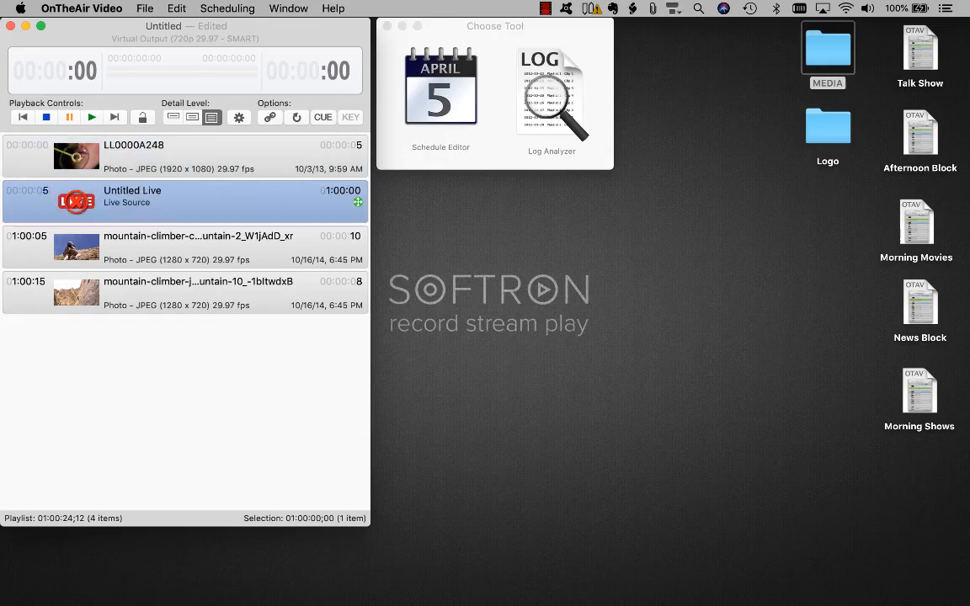
left_click(185, 247)
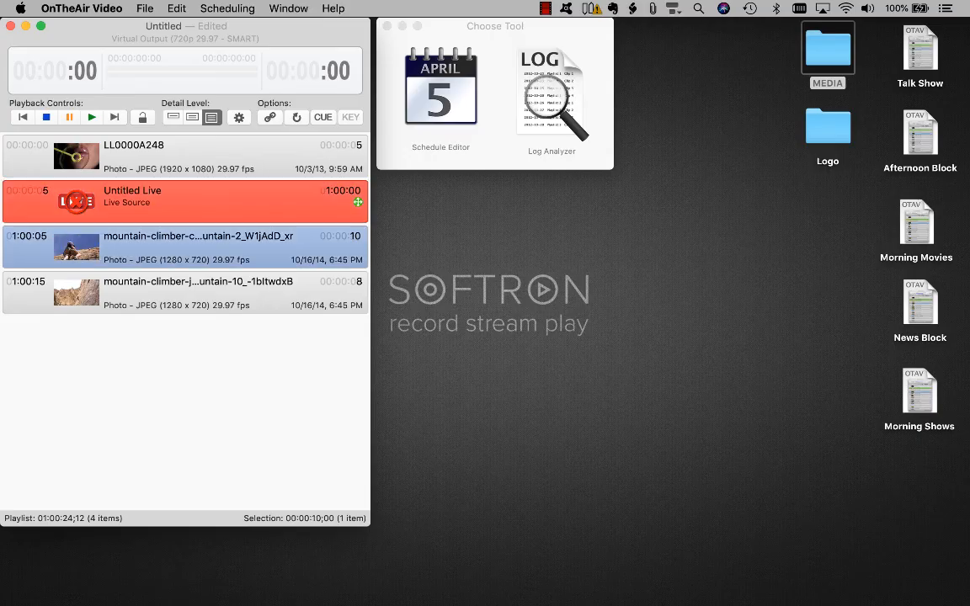
left_click(185, 293)
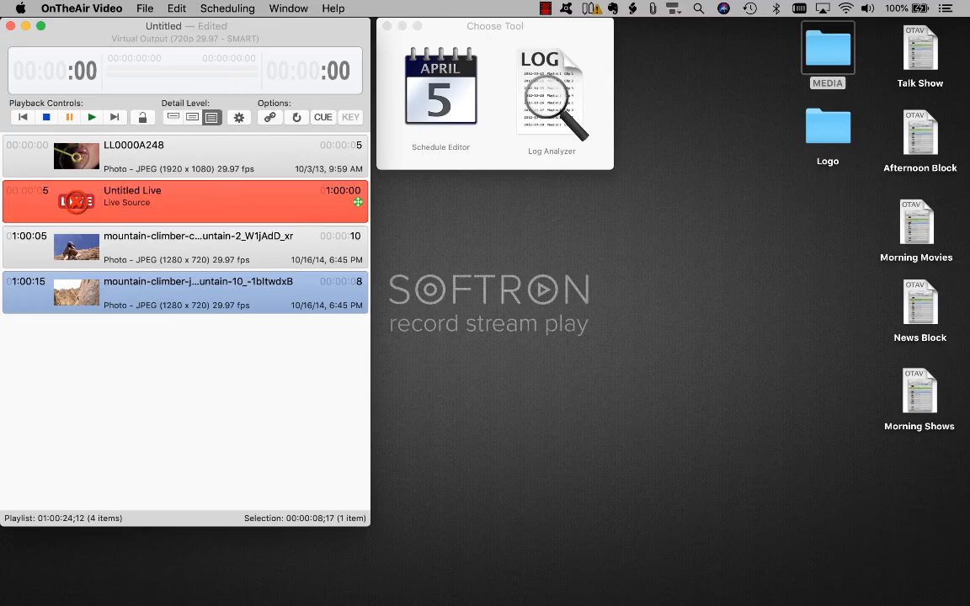
Step: Close the untitled playlist, deleting it instead of saving, and quit OnTheAir Video
left_click(11, 26)
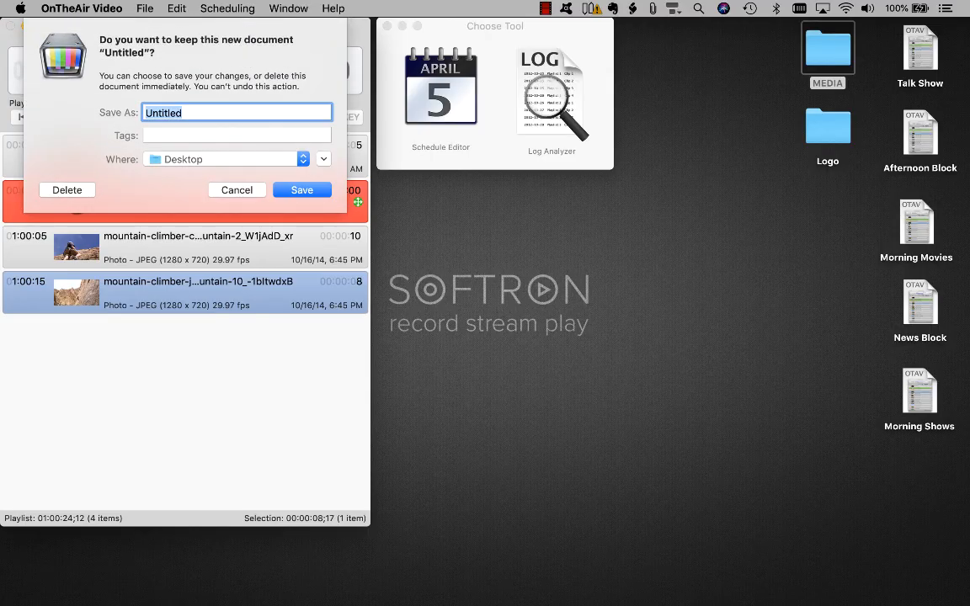
left_click(67, 190)
key("super+q")
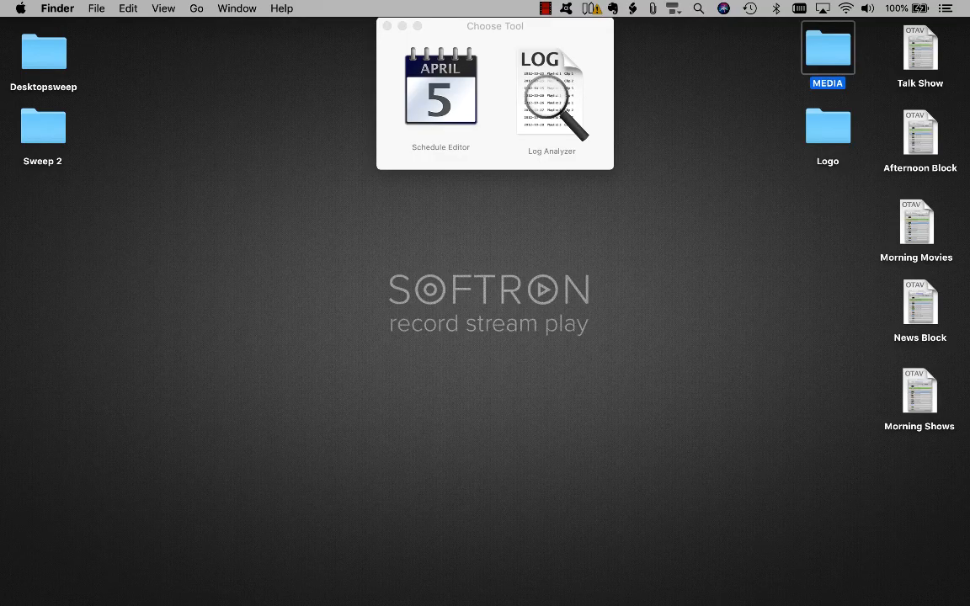
Step: Open the Schedule Editor in OnTheAir Tools and add the Morning Shows playlist from the desktop
left_click(440, 90)
left_click_drag(421, 198, 255, 27)
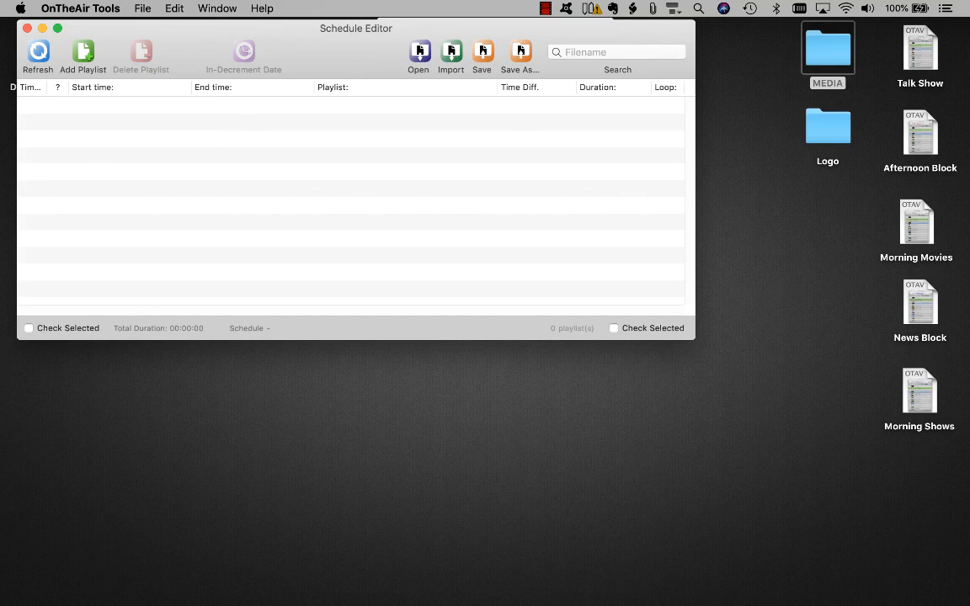
left_click(83, 53)
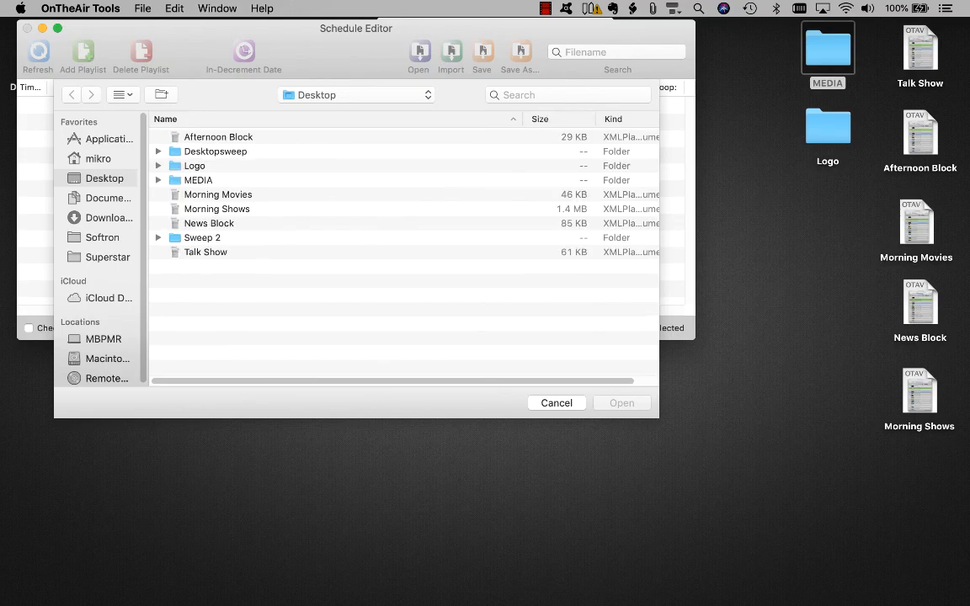
left_click(217, 209)
key("Return")
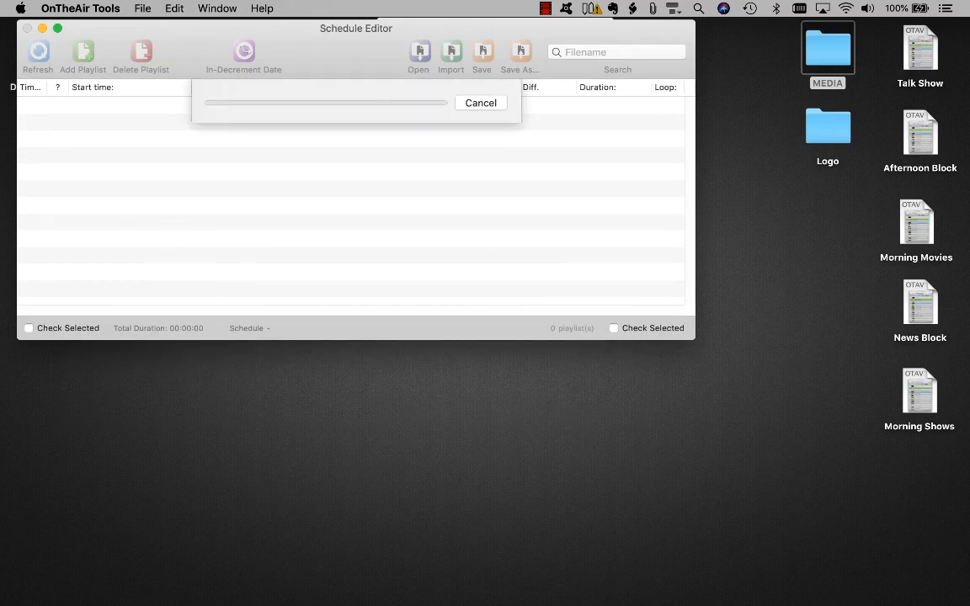
Step: Add the News Block playlist to the schedule, followed by the Afternoon Block, Talk Show, Morning Movies and News Block playlists together
left_click_drag(920, 305, 177, 222)
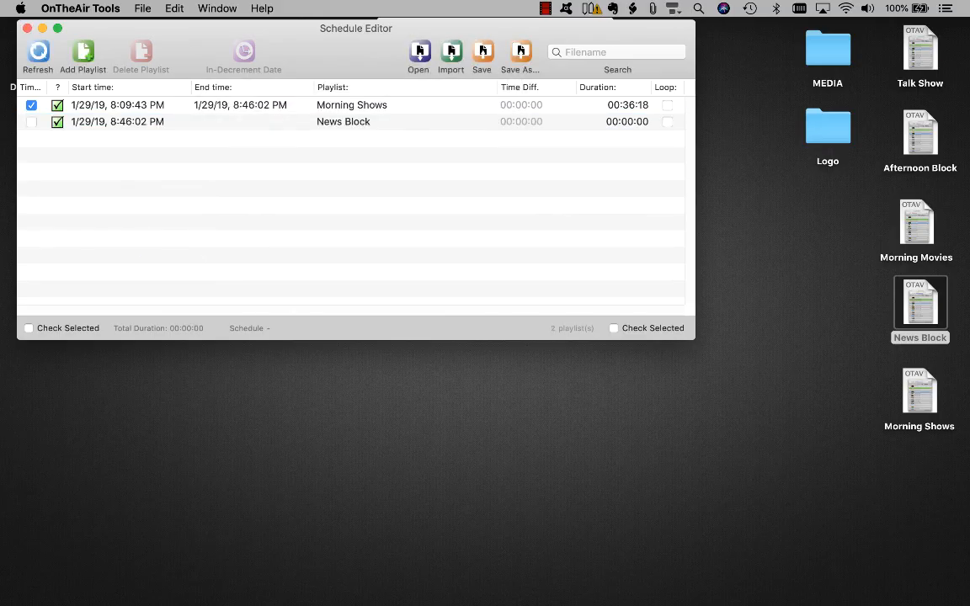
left_click_drag(886, 60, 918, 288)
left_click_drag(922, 227, 368, 242)
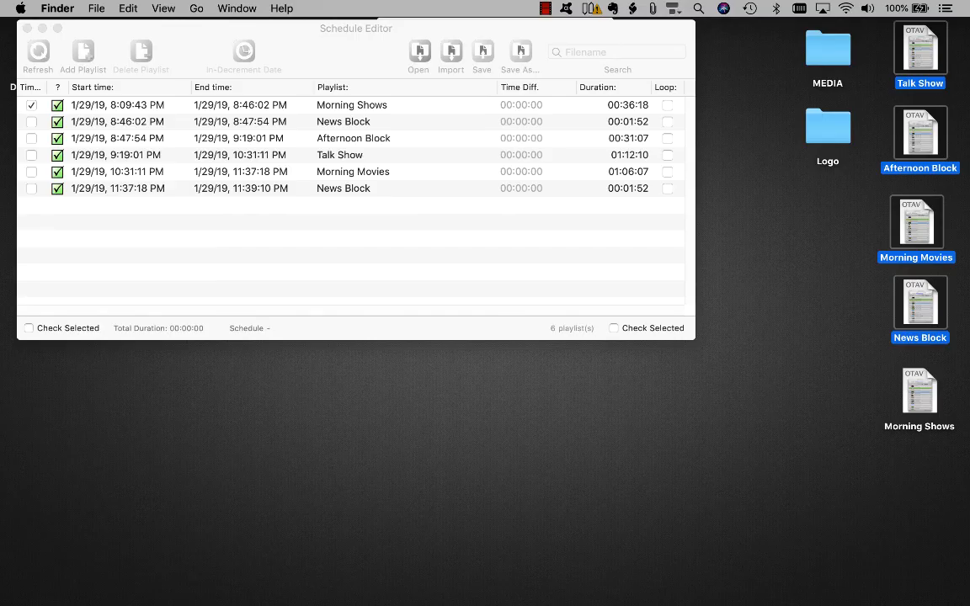
Step: Set the Morning Shows start time to 8:20:54 PM
left_click(352, 105)
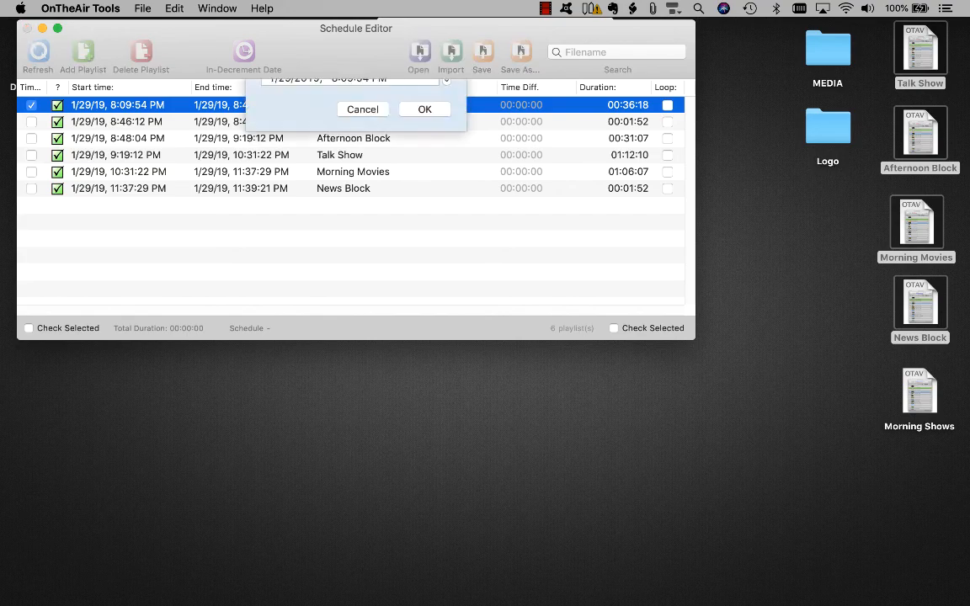
left_click(347, 118)
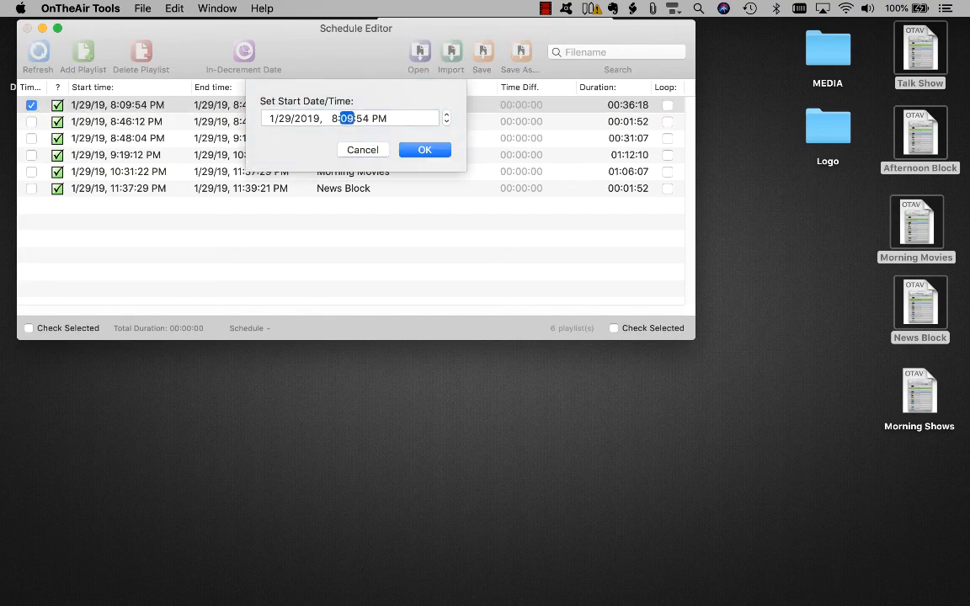
type("20")
key("Return")
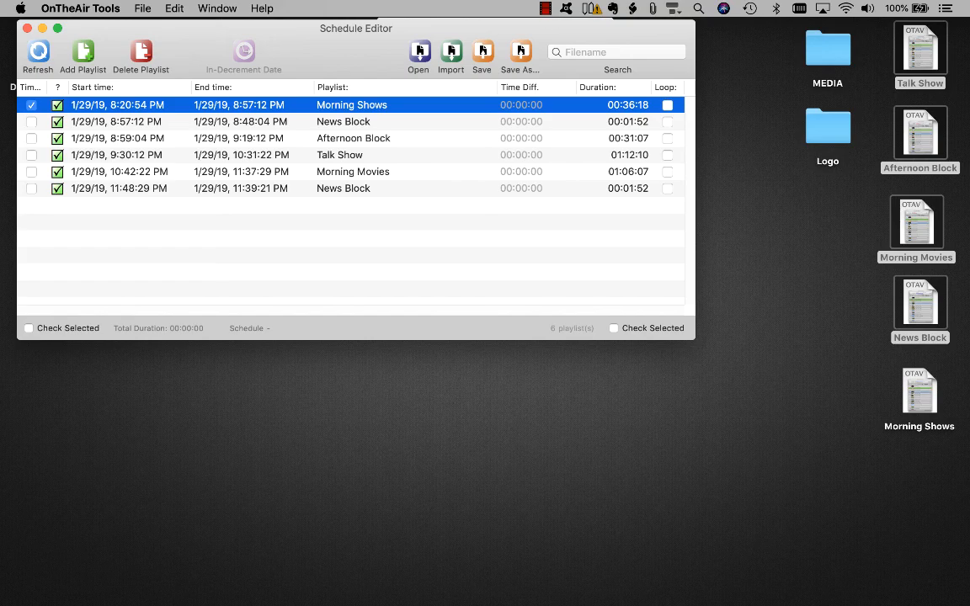
Step: Give the Afternoon Block a fixed start time of 9:00:04 PM and enable looping for the News Block before it
left_click(31, 139)
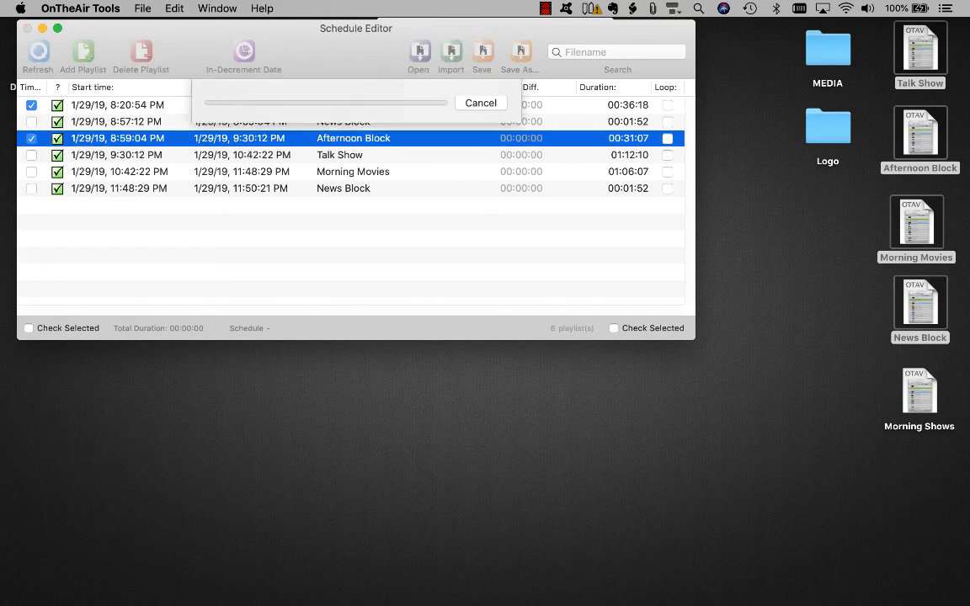
double_click(118, 138)
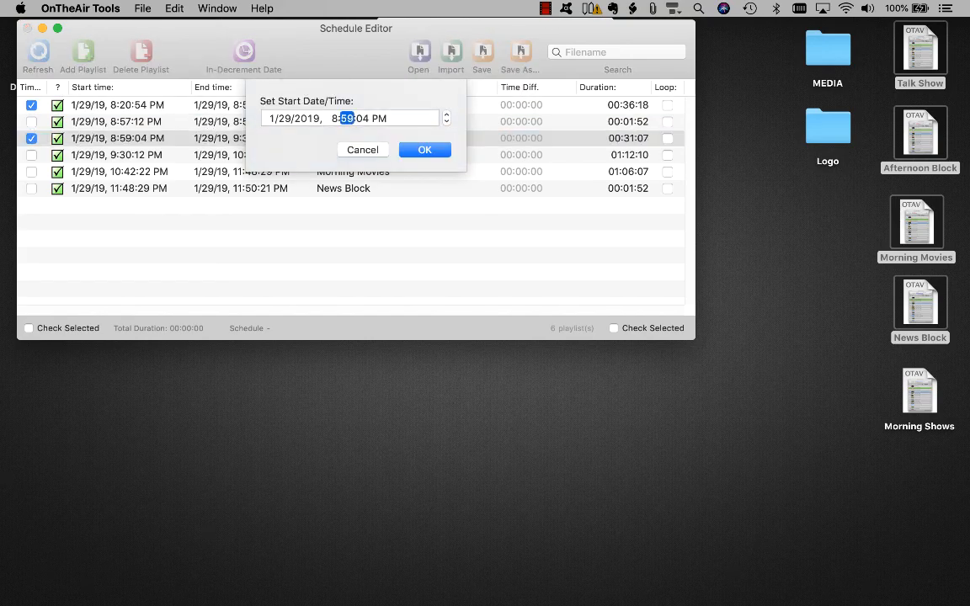
left_click(334, 119)
key("Tab")
type("00")
key("Return")
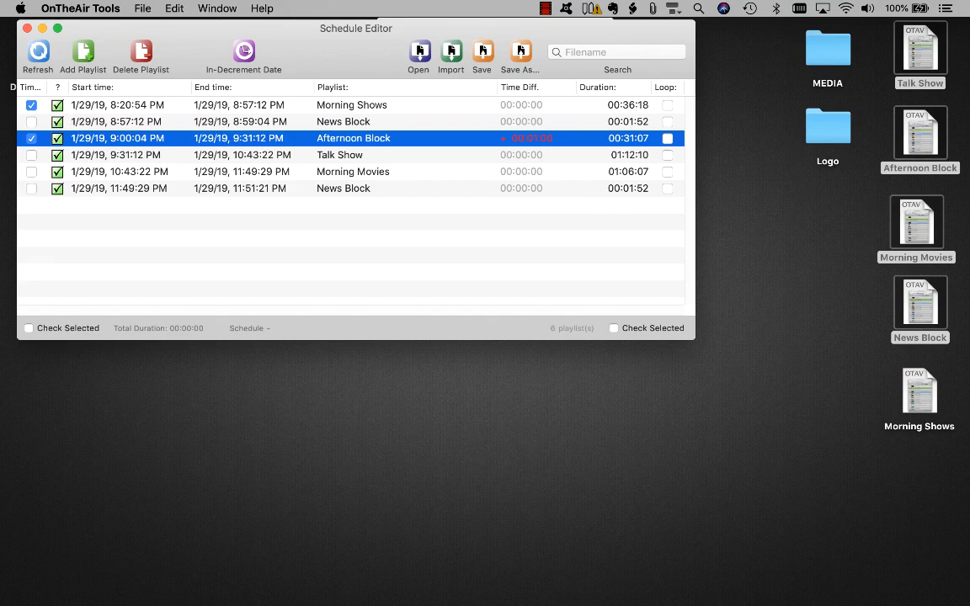
left_click(667, 122)
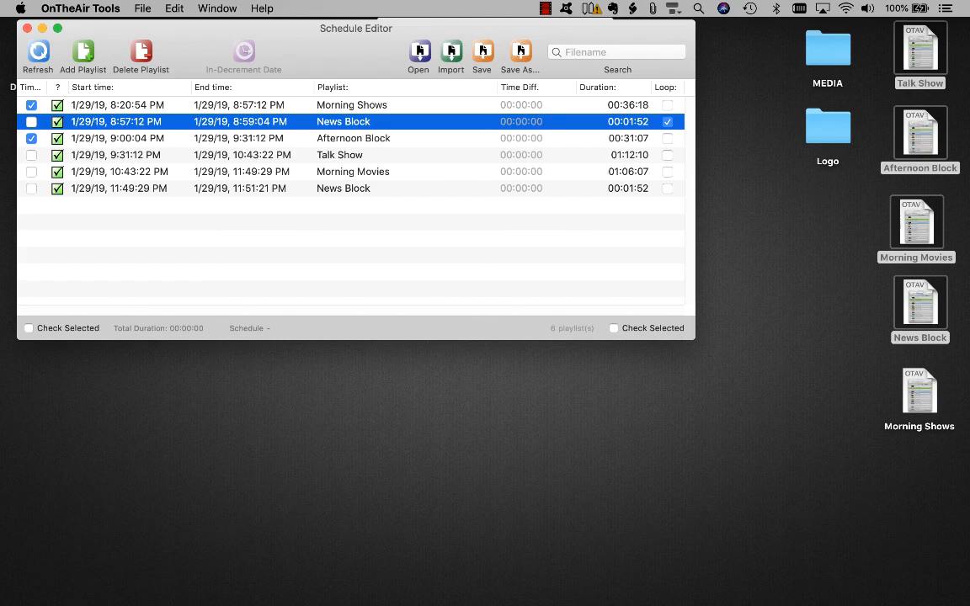
Step: Set the Talk Show start time to 9:15:12 PM
double_click(115, 154)
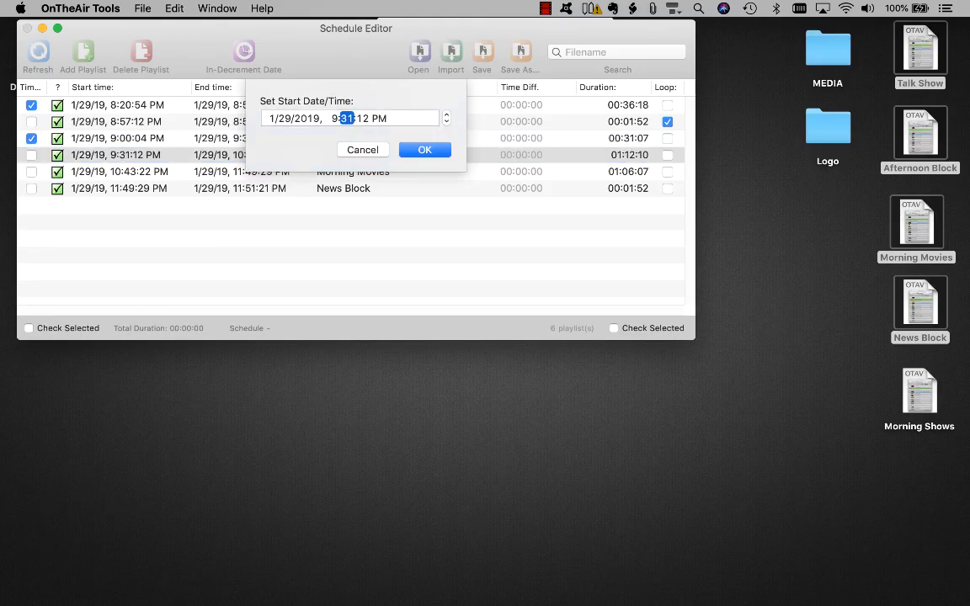
type("15")
key("Return")
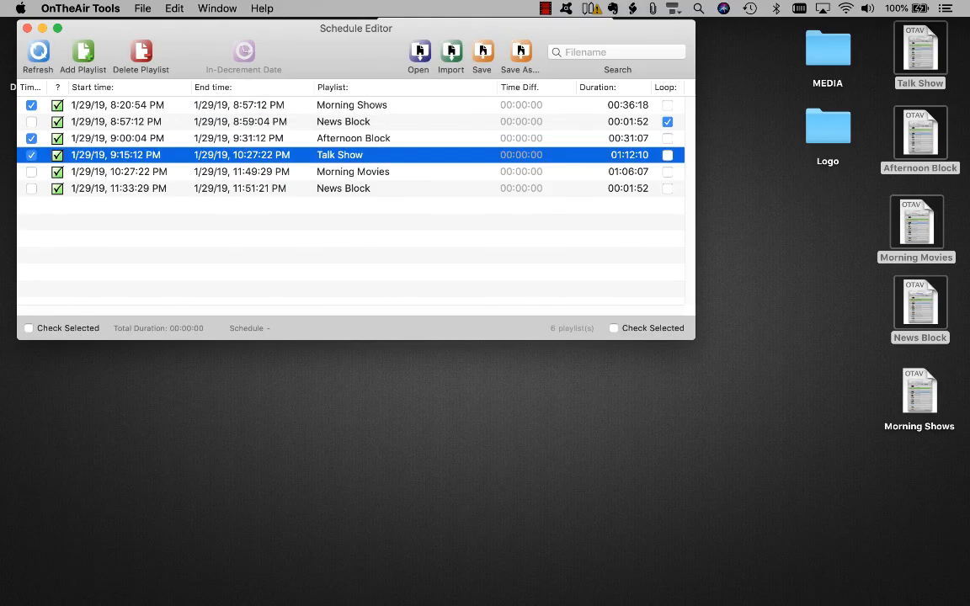
left_click(119, 172)
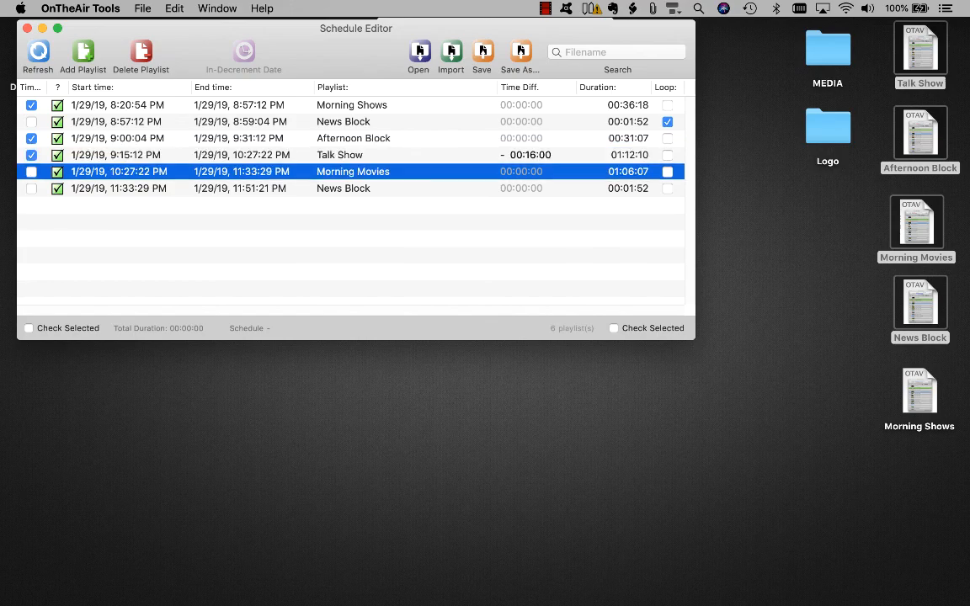
left_click(119, 155)
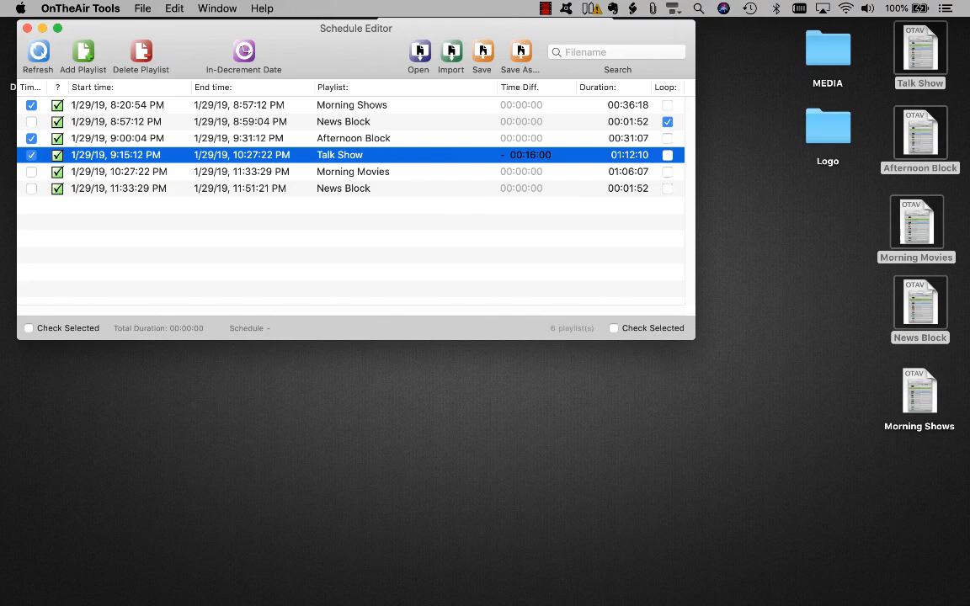
Step: Save the schedule on the desktop under the name schedule
left_click(482, 53)
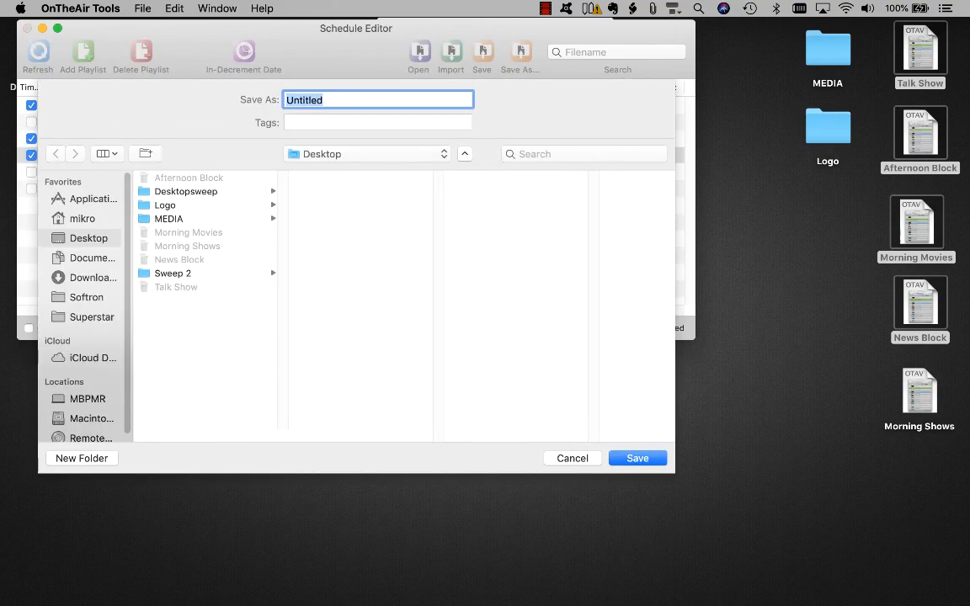
type("schedule")
key("Return")
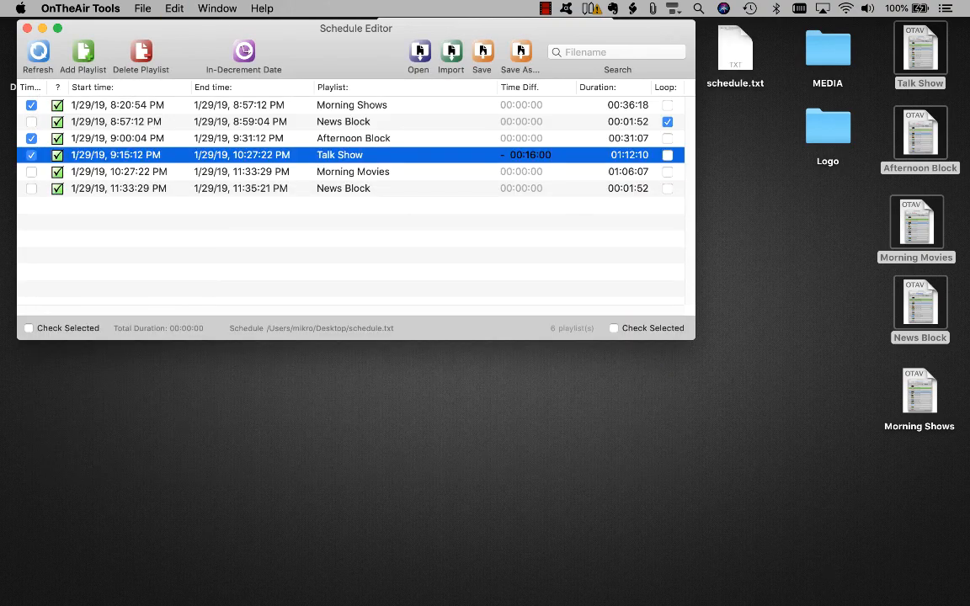
Step: Move schedule.txt below the Logo folder on the desktop and close the Schedule Editor
left_click_drag(735, 50, 813, 210)
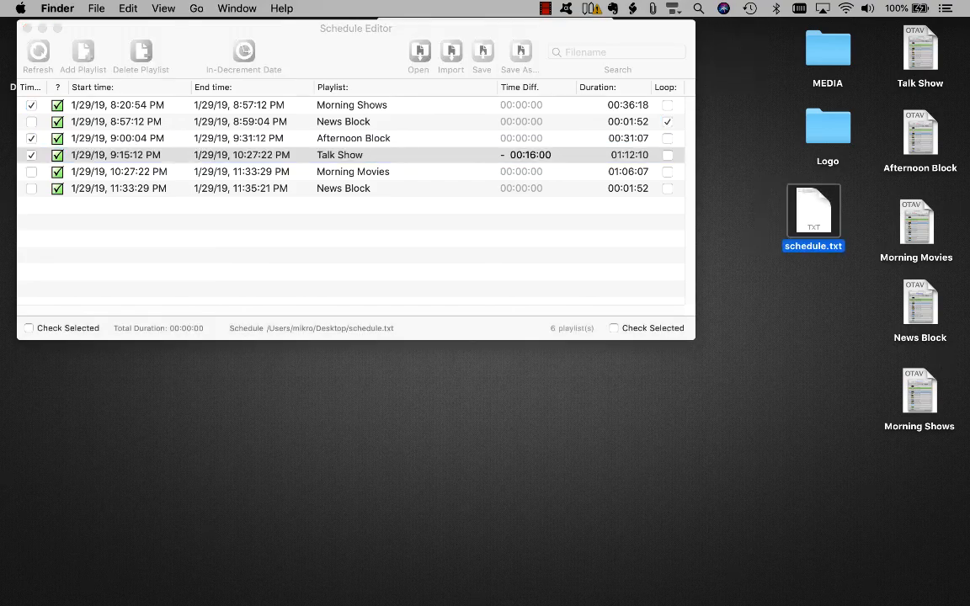
left_click(25, 28)
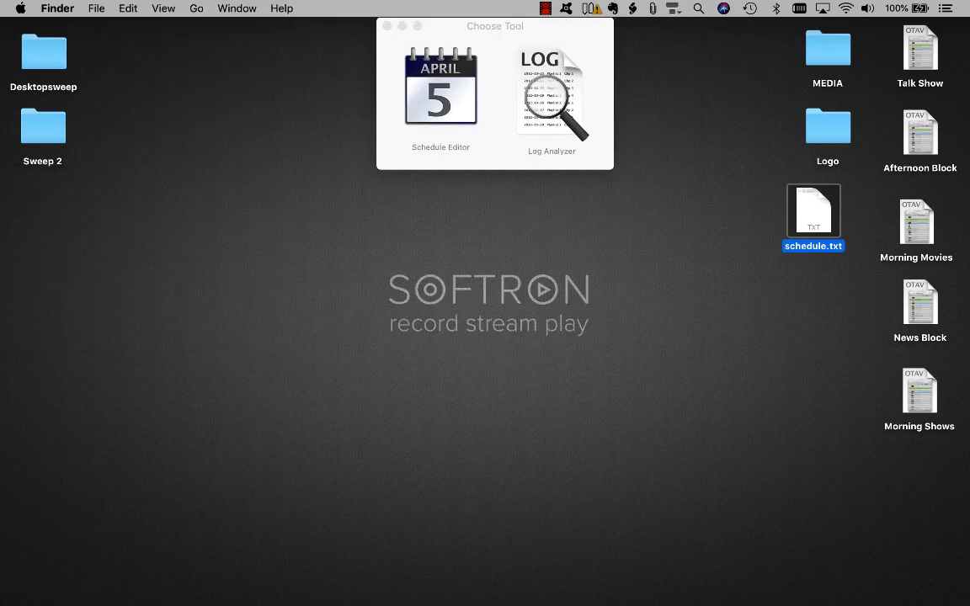
Step: Open schedule.txt from the desktop in TextEdit and move its window clear of the desktop's upper area
right_click(817, 212)
mouse_move(723, 230)
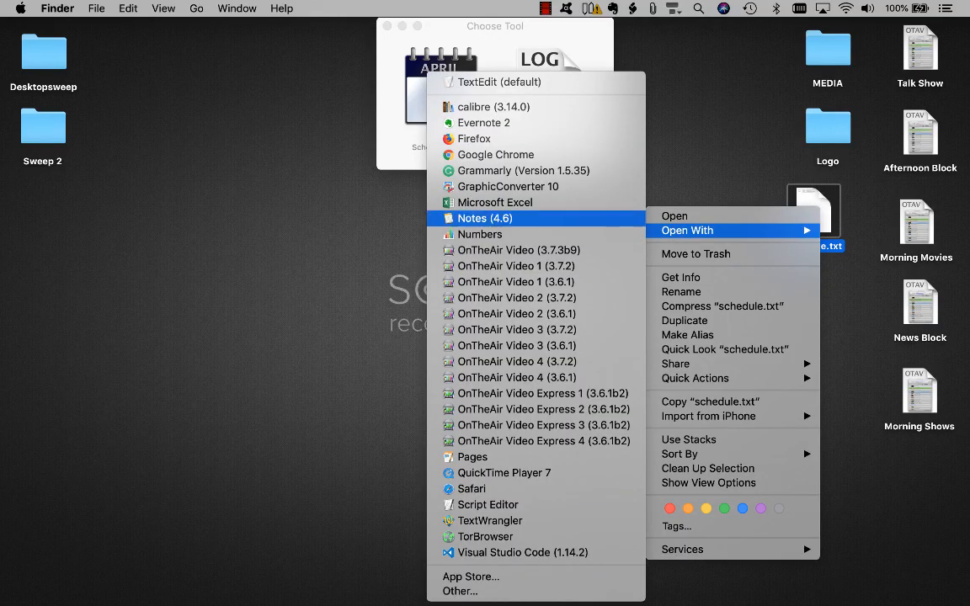
left_click(493, 82)
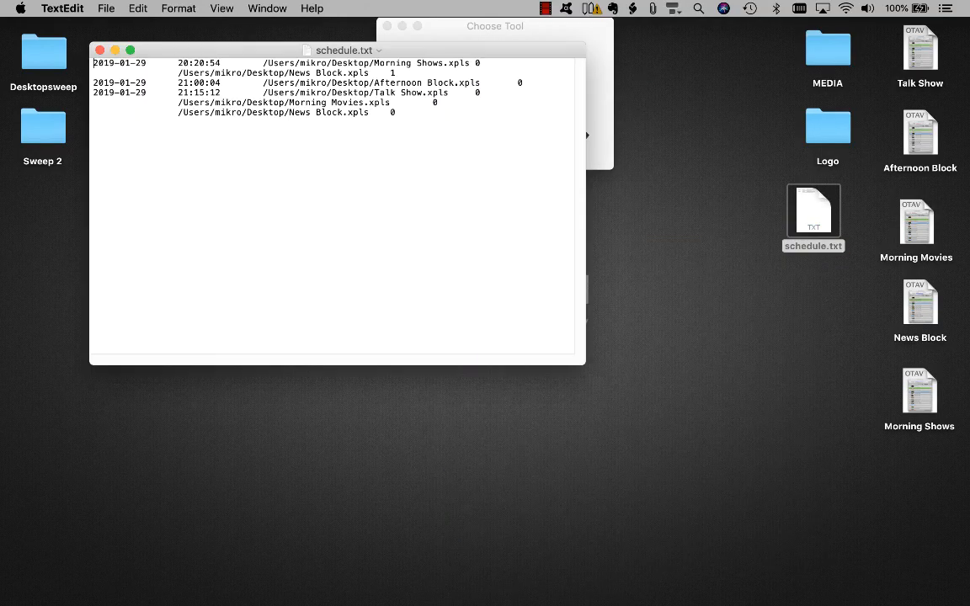
left_click_drag(472, 49, 567, 121)
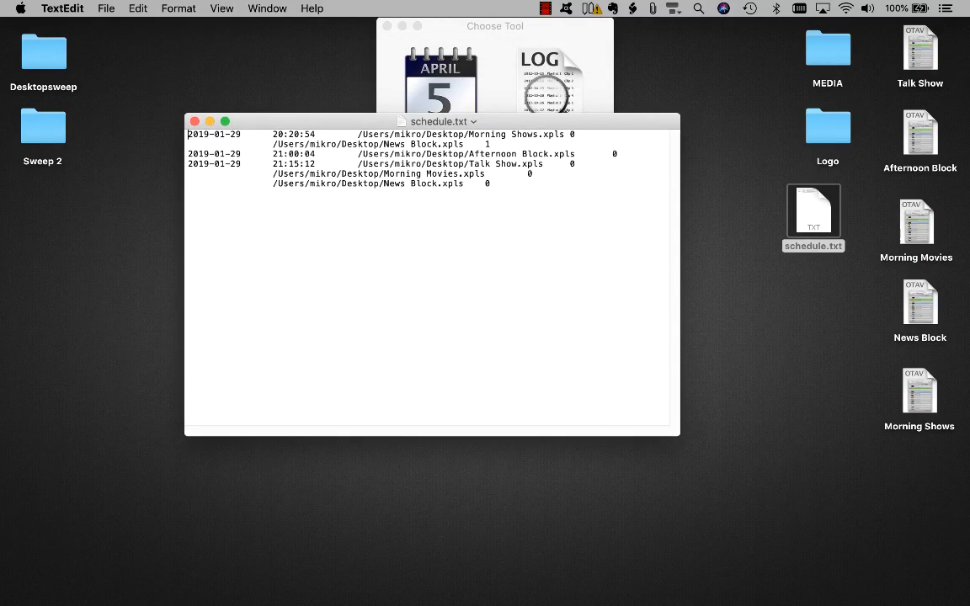
Step: Examine the date, start time, playlist path and loop flag entries in schedule.txt, and close the file
double_click(214, 134)
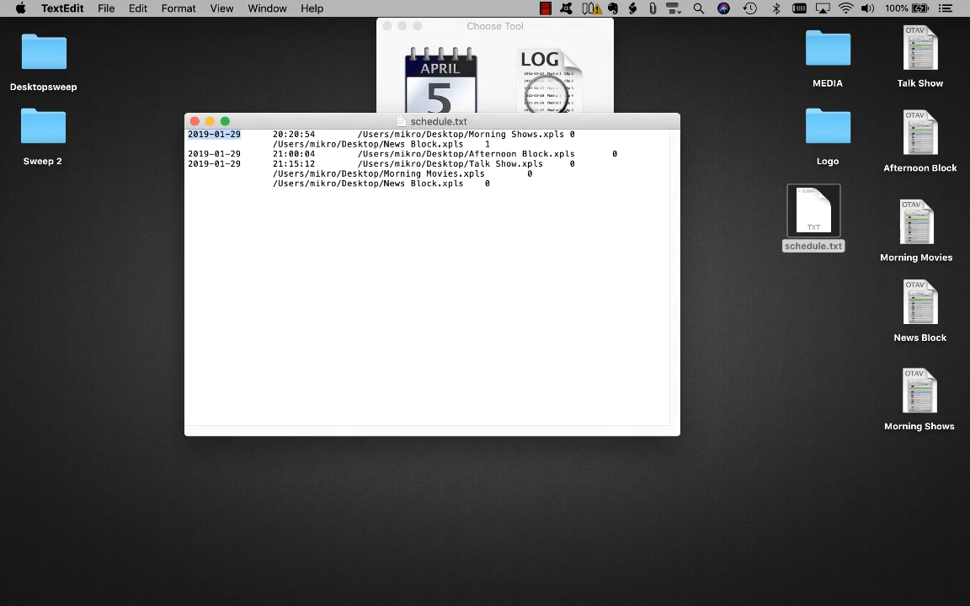
left_click_drag(273, 134, 574, 135)
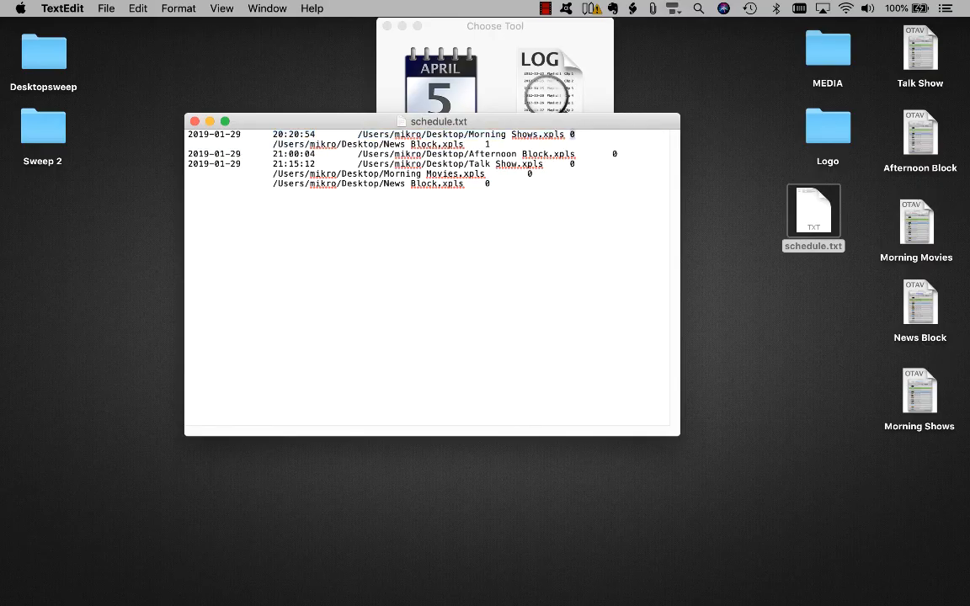
left_click_drag(484, 144, 490, 144)
left_click_drag(353, 121, 350, 194)
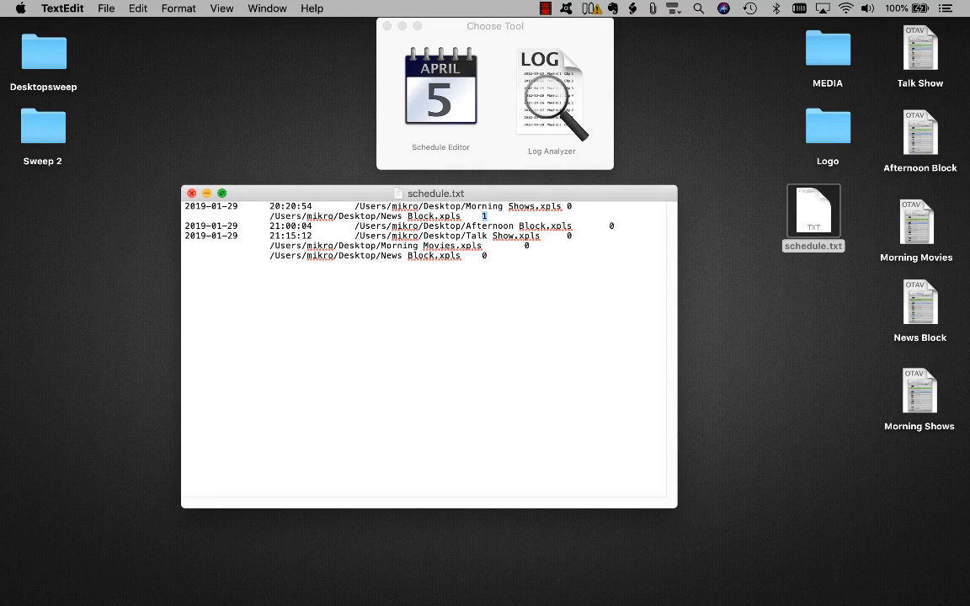
left_click(191, 193)
left_click(191, 193)
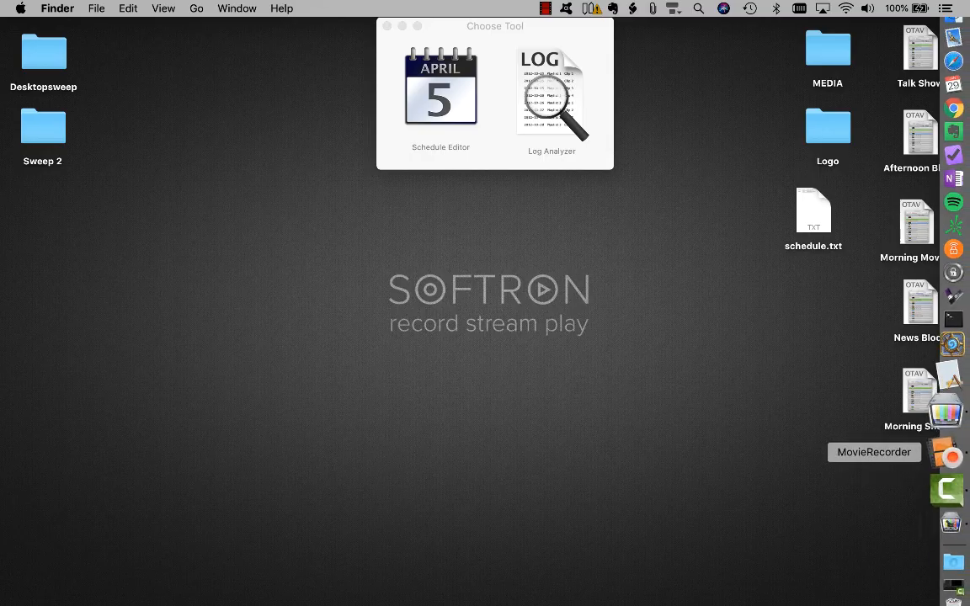
Step: Switch to OnTheAir Video and load schedule.txt from the desktop as its schedule
left_click(946, 421)
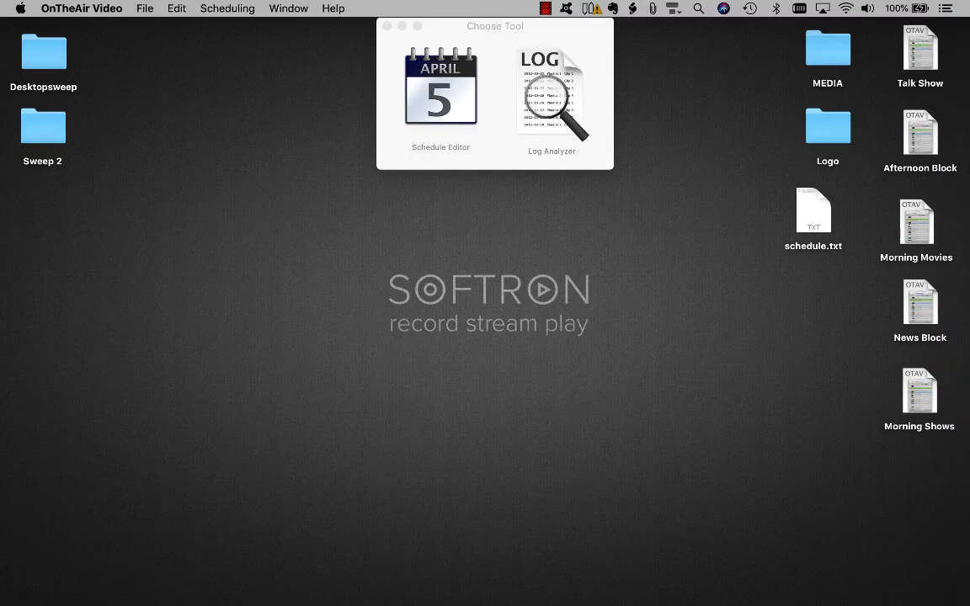
left_click(144, 8)
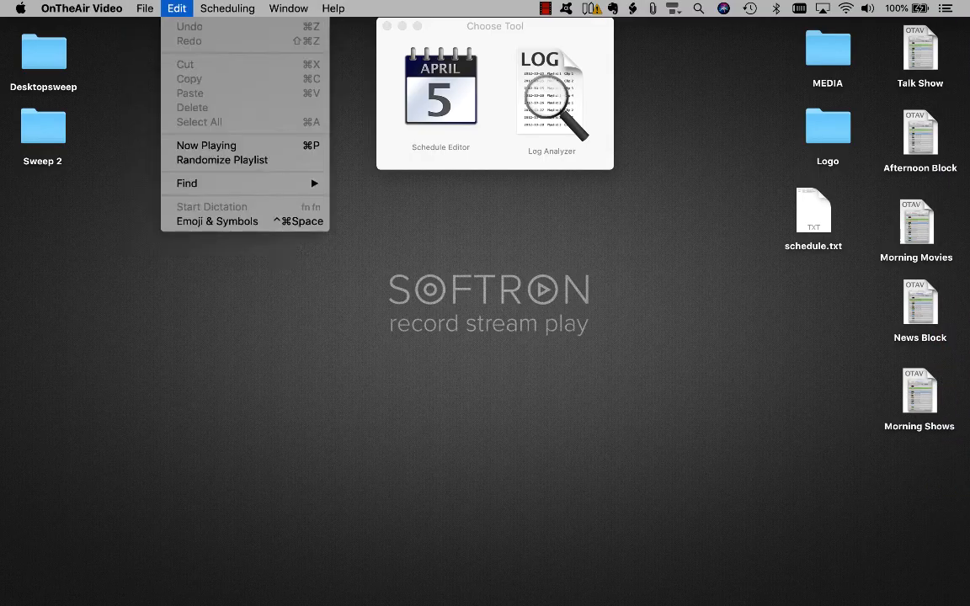
mouse_move(228, 8)
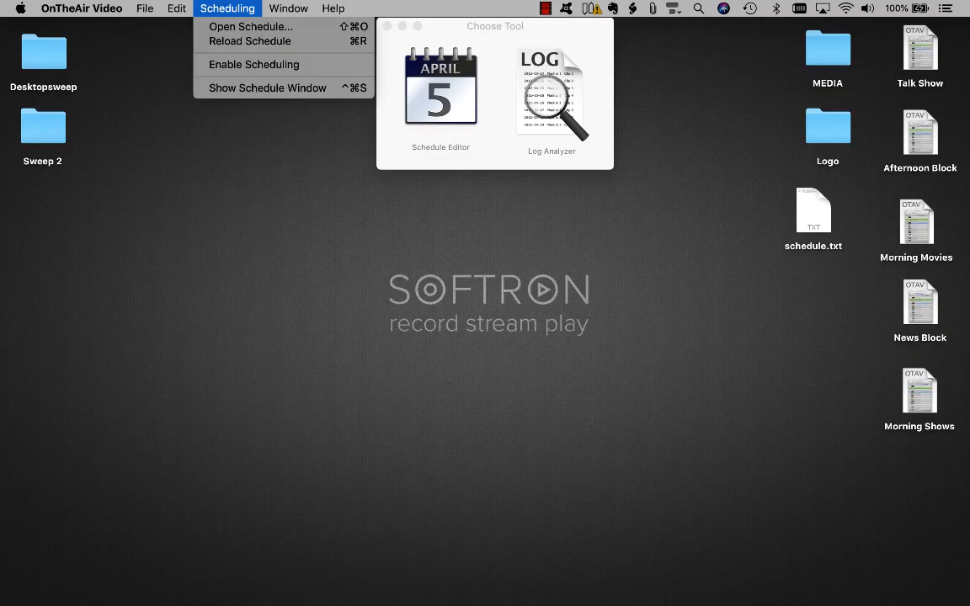
left_click(251, 27)
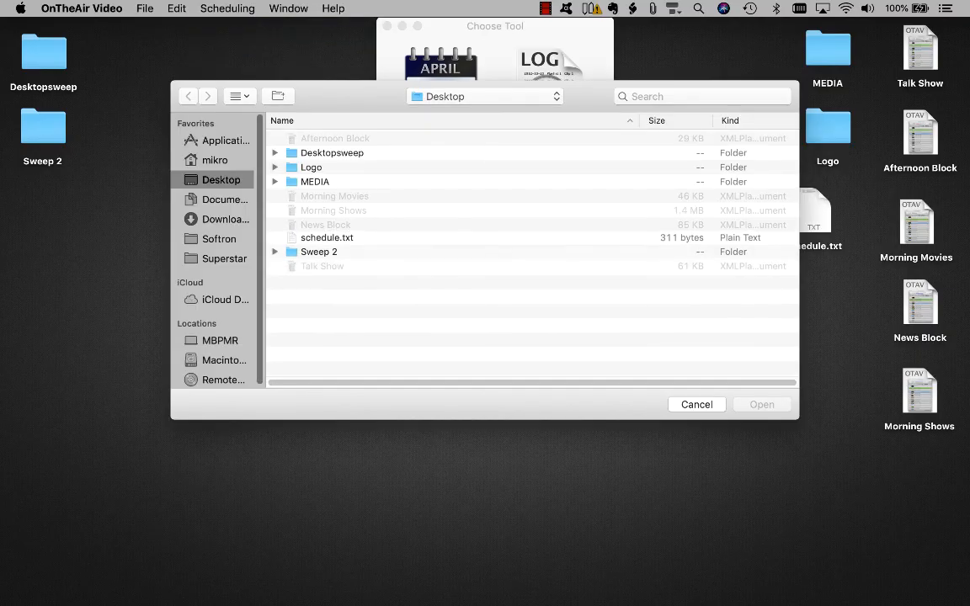
left_click(327, 239)
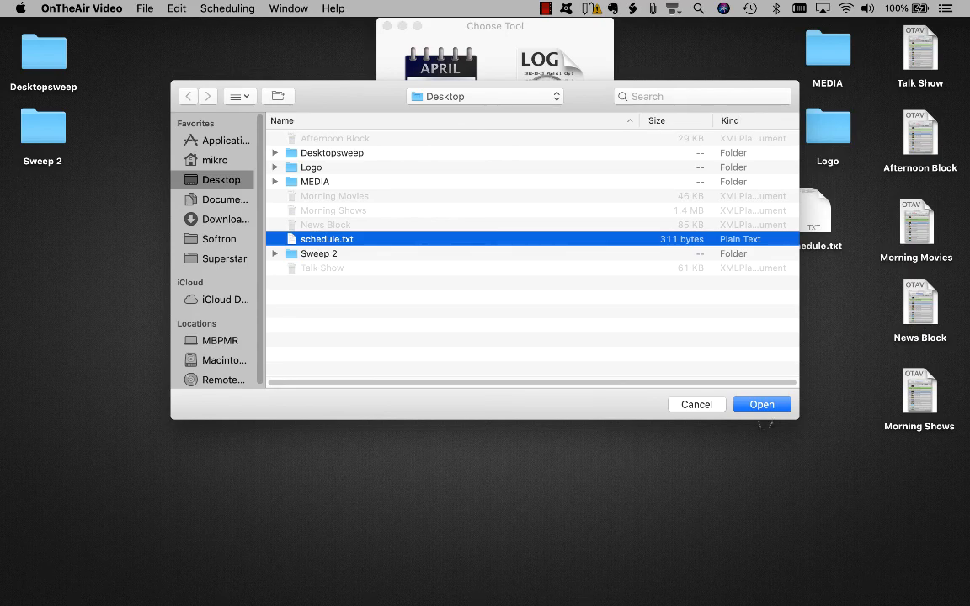
key("Return")
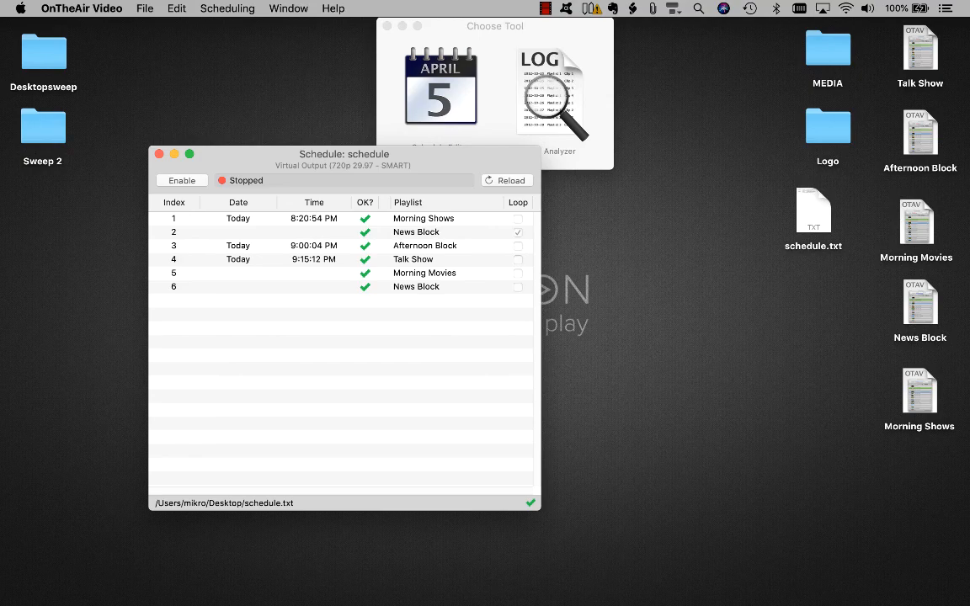
Step: Enable the loaded schedule and arrange its window beside the Choose Tool window
left_click(181, 181)
left_click_drag(337, 155, 188, 26)
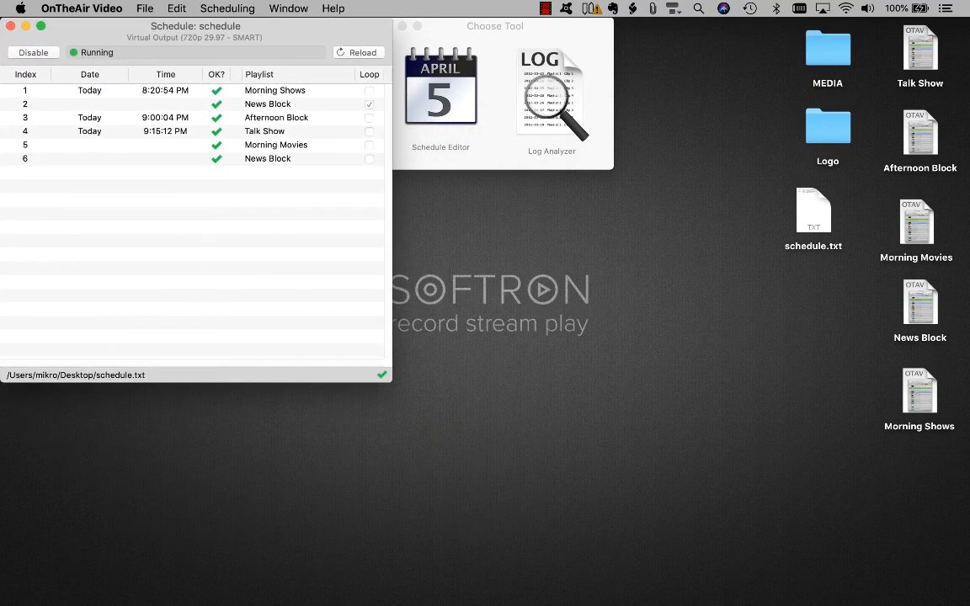
left_click_drag(522, 26, 543, 26)
left_click(555, 232)
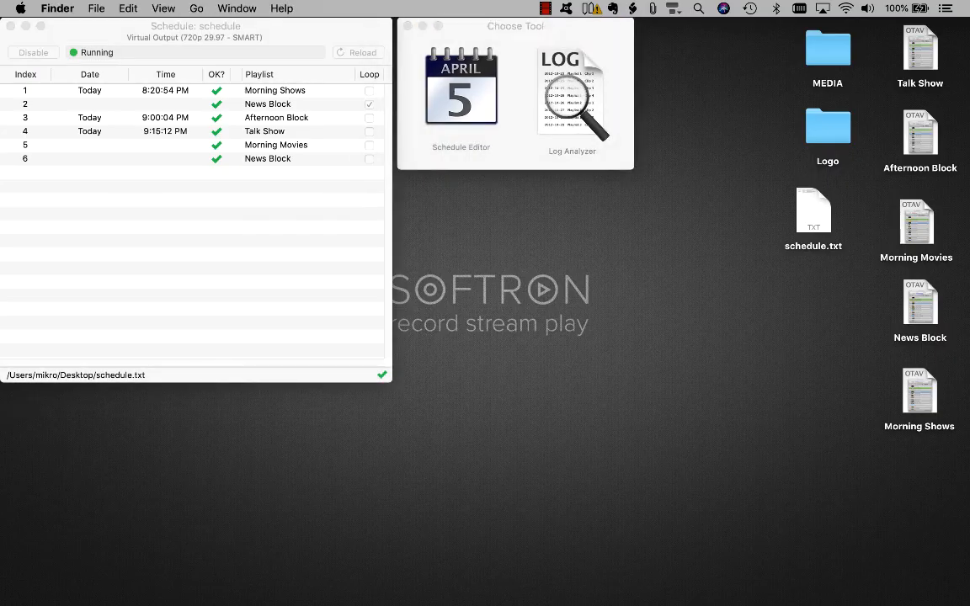
mouse_move(813, 212)
left_mouse_down()
mouse_move(697, 198)
mouse_move(748, 213)
mouse_move(812, 213)
left_mouse_up()
left_click(731, 197)
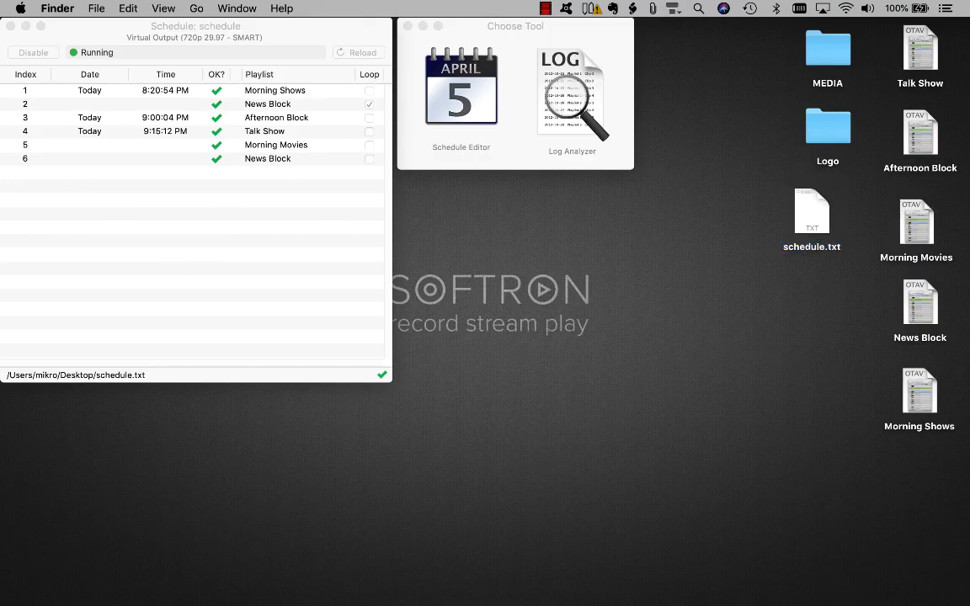
Step: Reopen schedule.txt in the Schedule Editor and append the Afternoon Block, Talk Show, Morning Movies and News Block playlists from the desktop
left_click(461, 91)
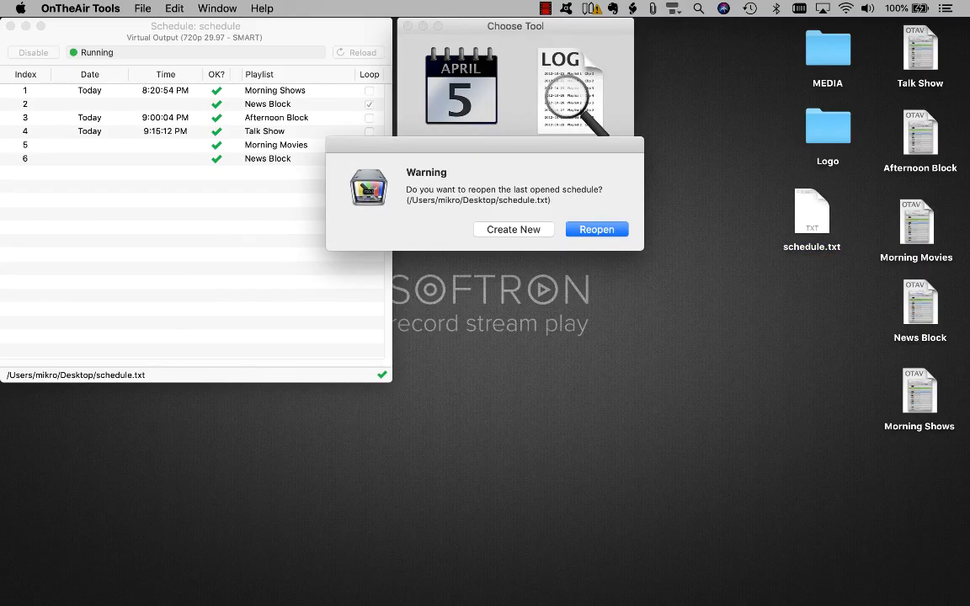
key("Return")
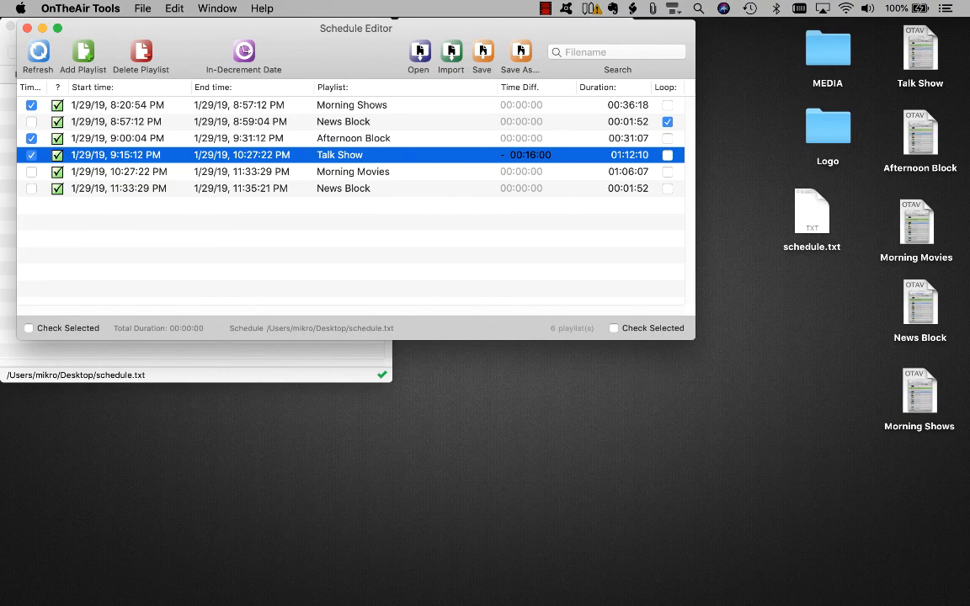
left_click(419, 54)
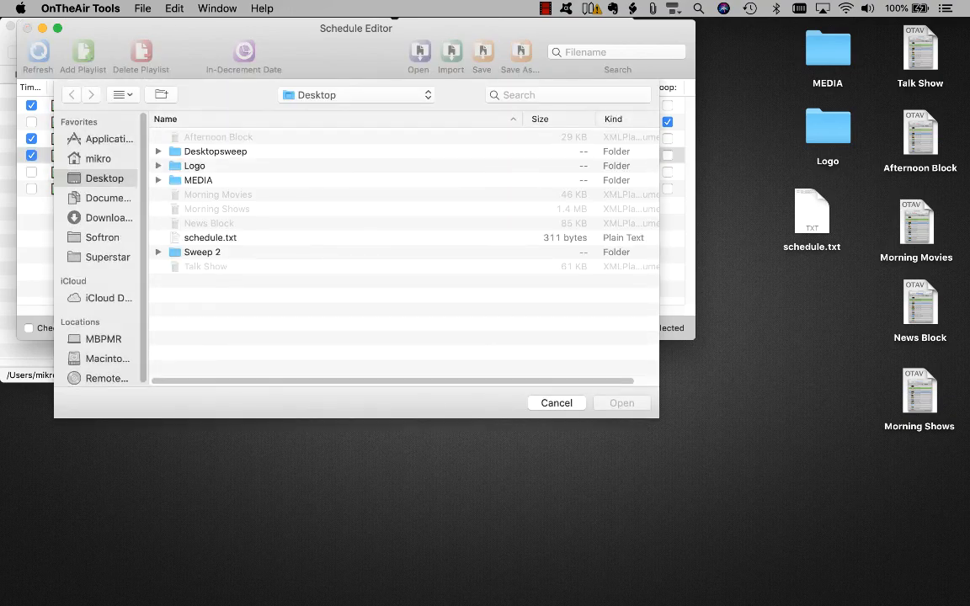
left_click(210, 237)
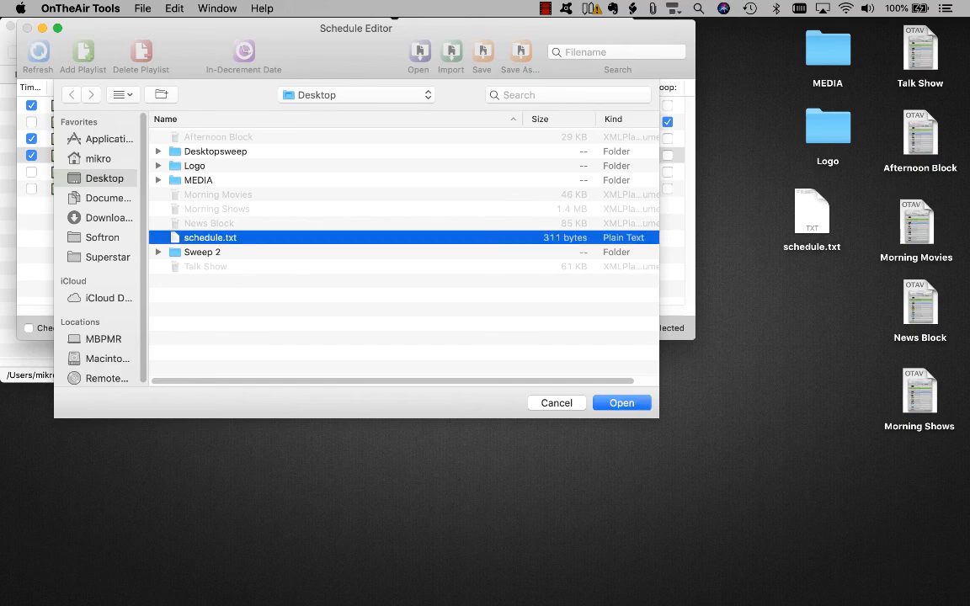
key("Return")
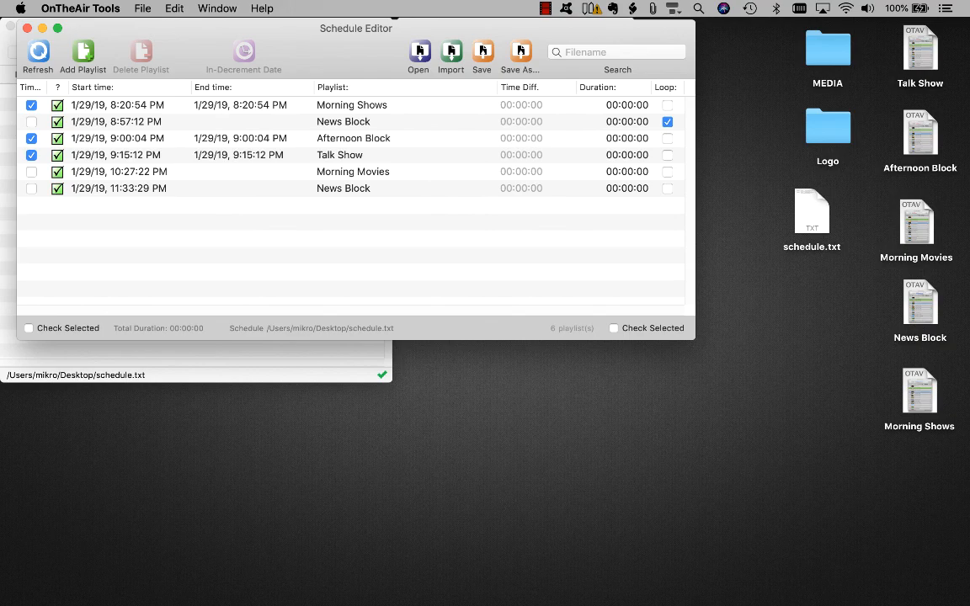
left_click_drag(881, 26, 419, 240)
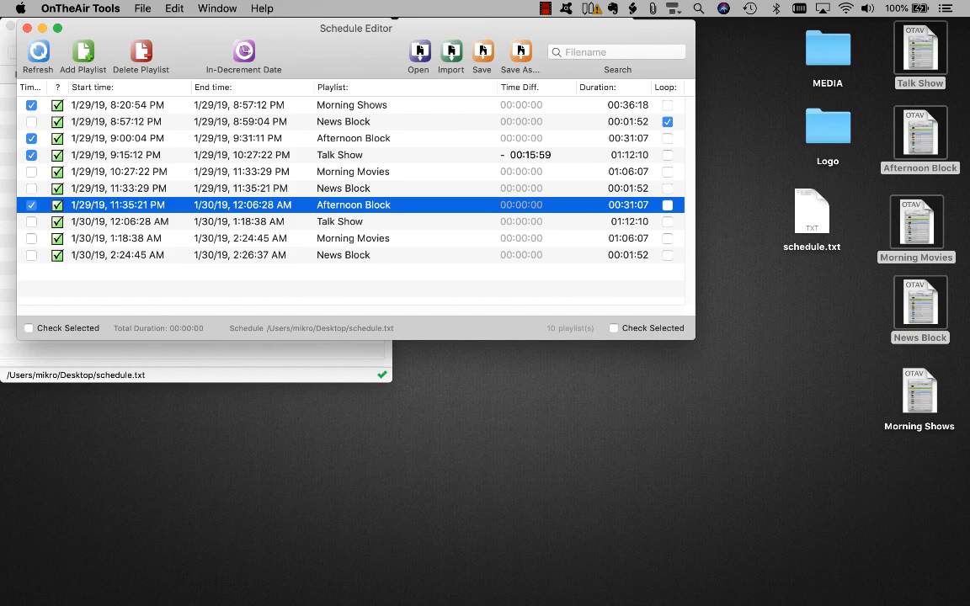
Step: Switch to OnTheAir Video and check the running schedule and its scheduling commands
key("super+Tab")
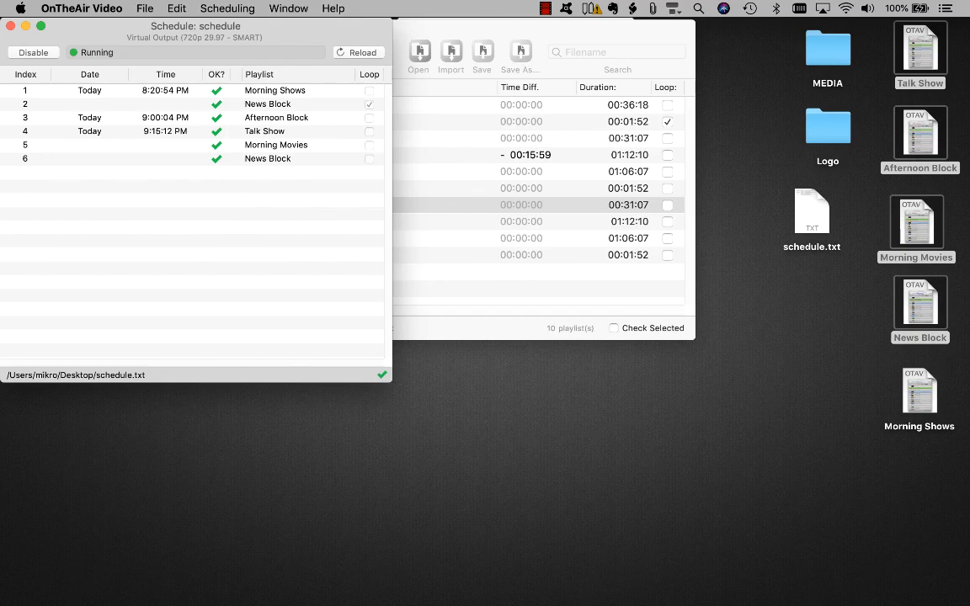
left_click(228, 9)
key("Escape")
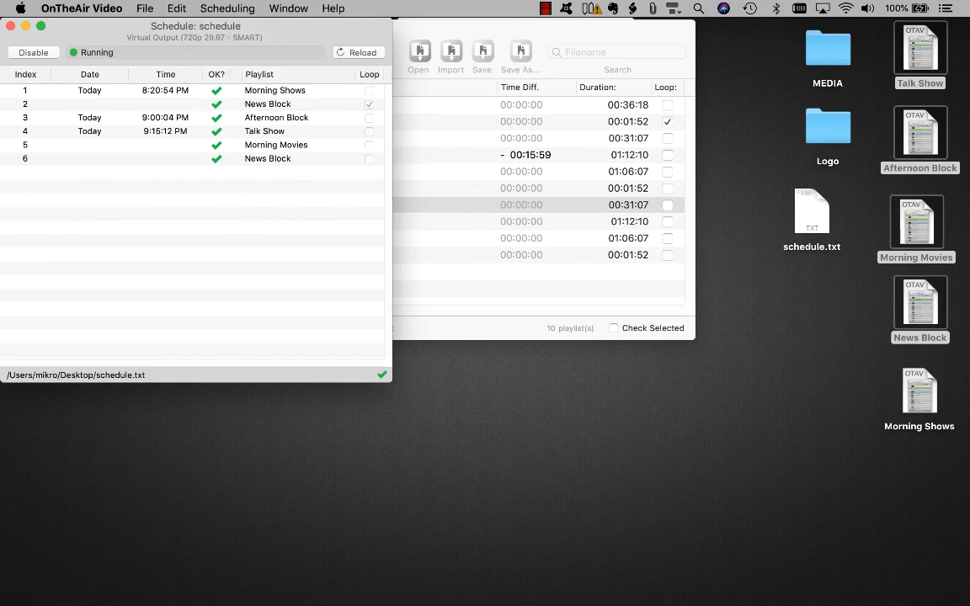